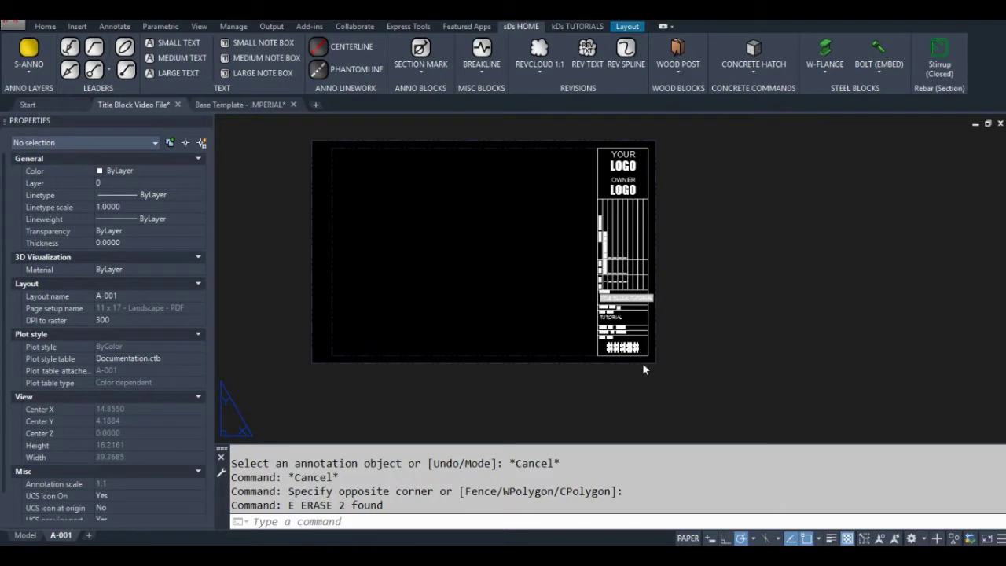
Step: Examine the title block's cells and the ##### placeholder text under the sheet number label
{"action": "scroll", "coordinate": [636, 365], "scroll_direction": "up", "scroll_amount": 8}
{"action": "scroll", "coordinate": [681, 310], "scroll_direction": "down", "scroll_amount": 6}
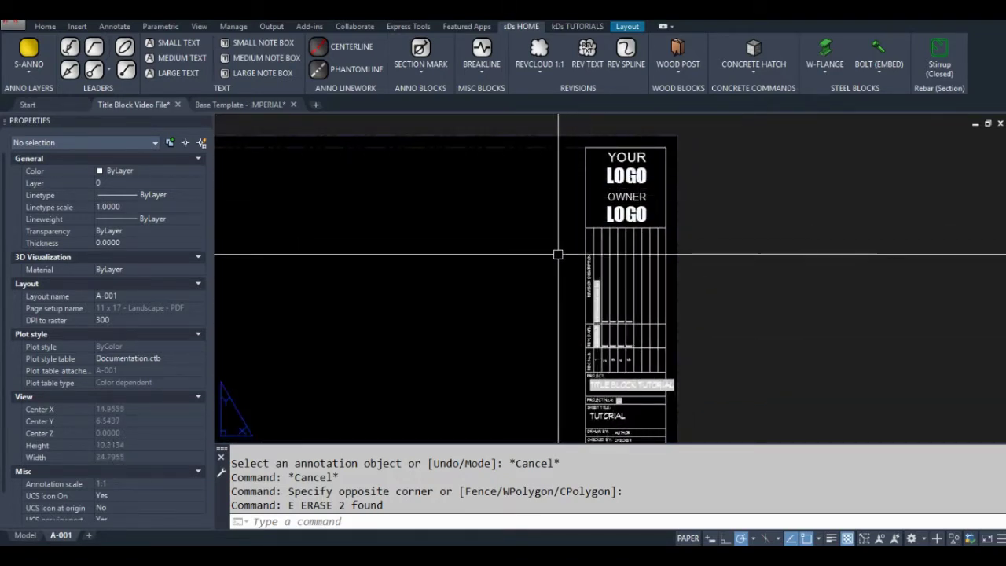
{"action": "middle_click_drag", "start_coordinate": [562, 331], "coordinate": [567, 249]}
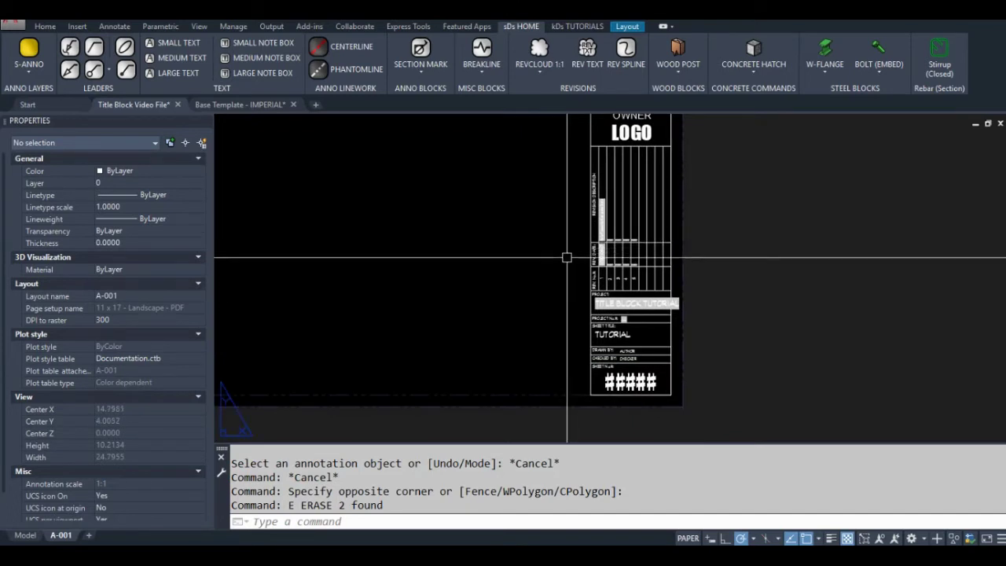
{"action": "middle_click_drag", "start_coordinate": [558, 303], "coordinate": [512, 249]}
{"action": "scroll", "coordinate": [463, 326], "scroll_direction": "up", "scroll_amount": 5}
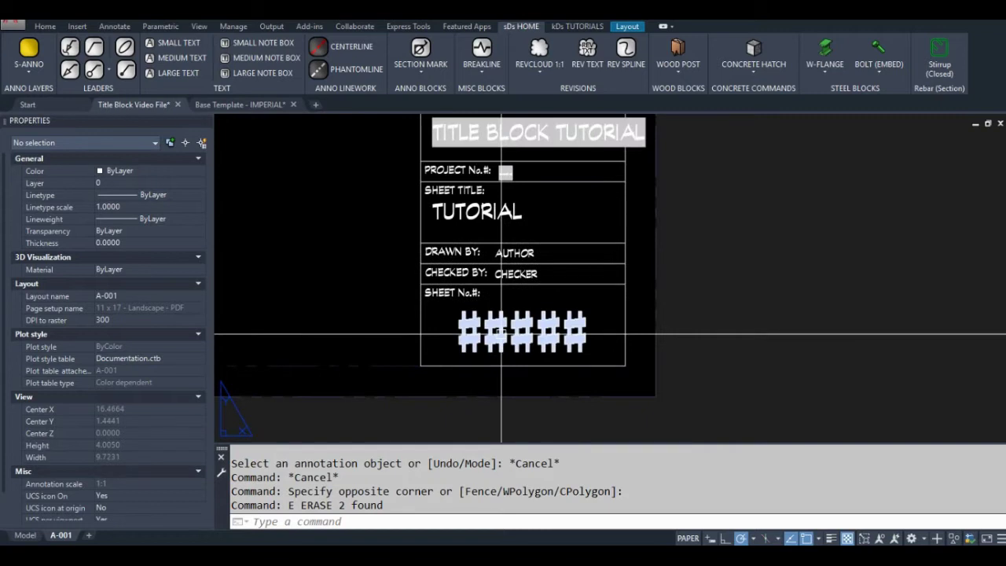
{"action": "double_click", "coordinate": [581, 342]}
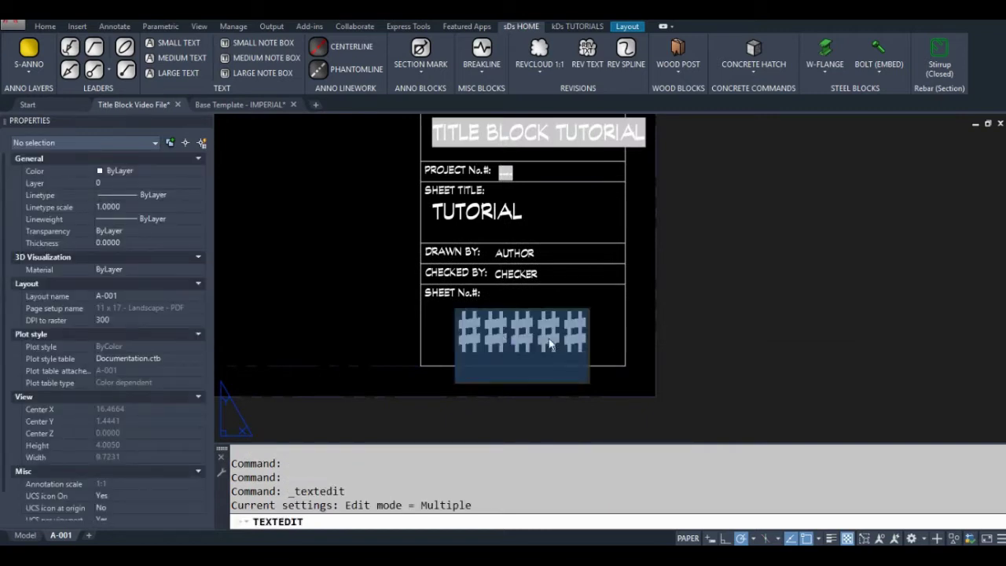
{"action": "left_click", "coordinate": [580, 294]}
{"action": "key", "text": "Return"}
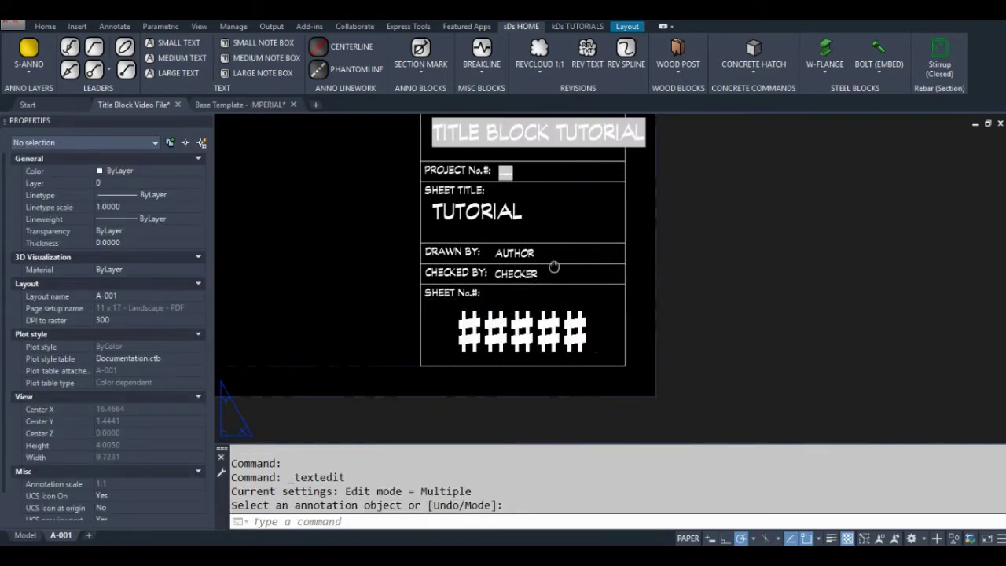
{"action": "middle_click_drag", "start_coordinate": [555, 256], "coordinate": [554, 303]}
{"action": "double_click", "coordinate": [471, 261]}
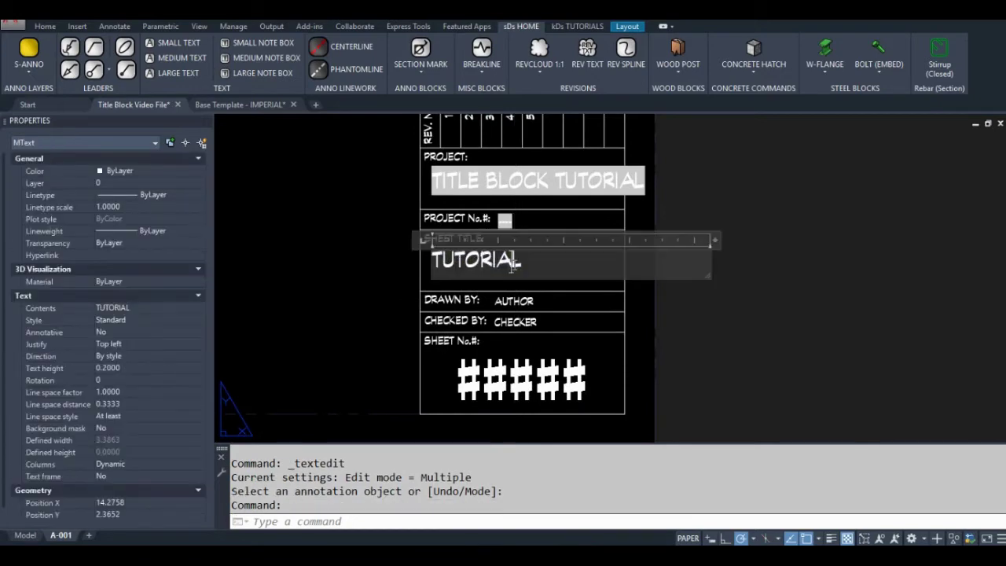
{"action": "double_click", "coordinate": [460, 271]}
{"action": "right_click", "coordinate": [467, 267]}
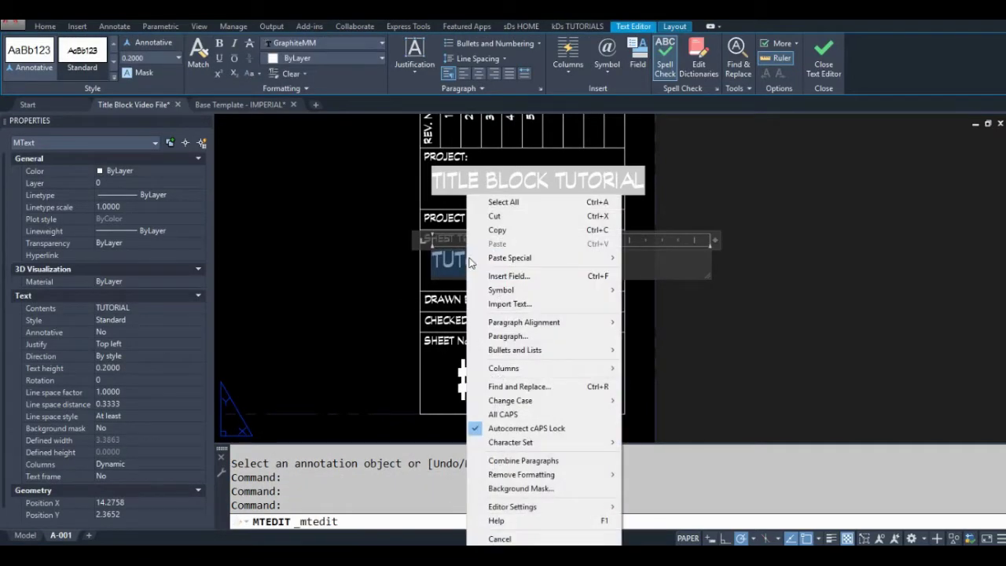
{"action": "left_click", "coordinate": [355, 355]}
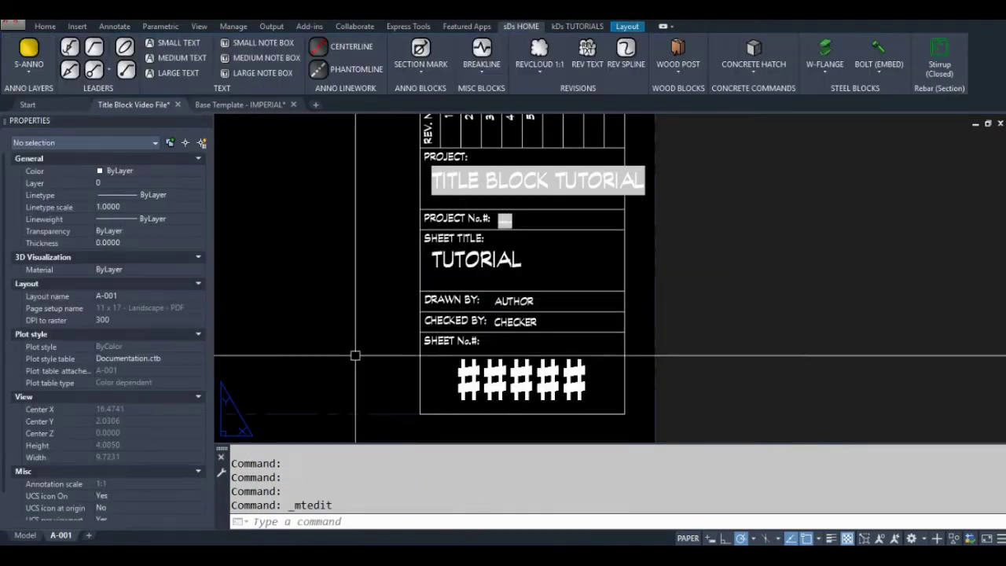
Step: Select the ##### sheet number text and examine its text properties, especially the justification
{"action": "middle_click_drag", "start_coordinate": [355, 355], "coordinate": [331, 311]}
{"action": "left_click", "coordinate": [479, 330]}
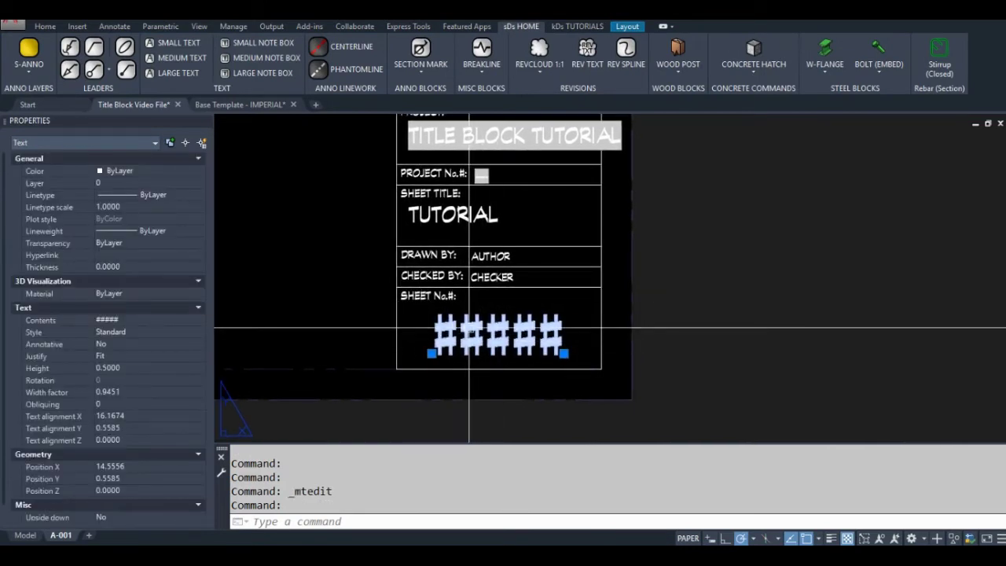
{"action": "scroll", "coordinate": [506, 346], "scroll_direction": "up", "scroll_amount": 2}
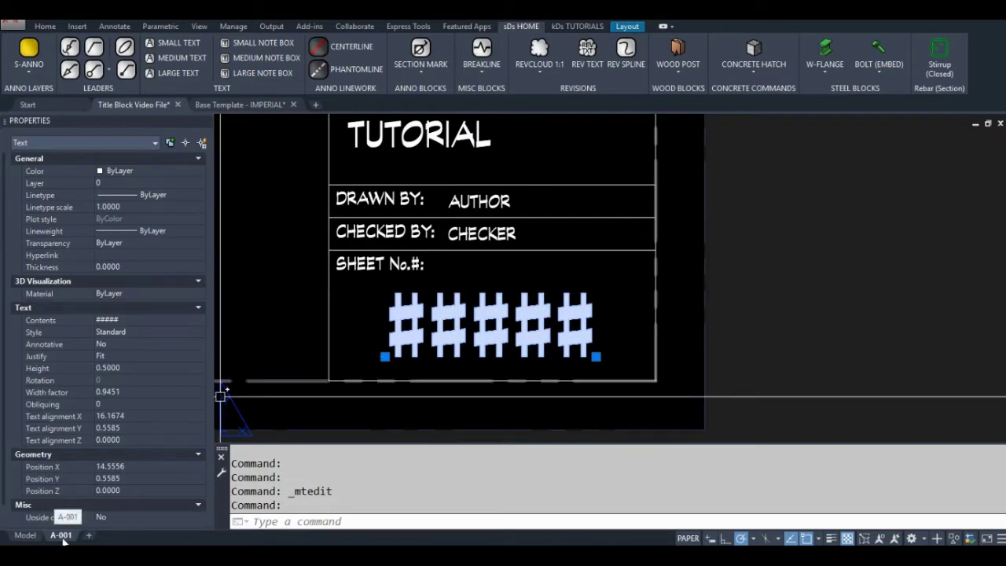
{"action": "scroll", "coordinate": [507, 314], "scroll_direction": "down", "scroll_amount": 4}
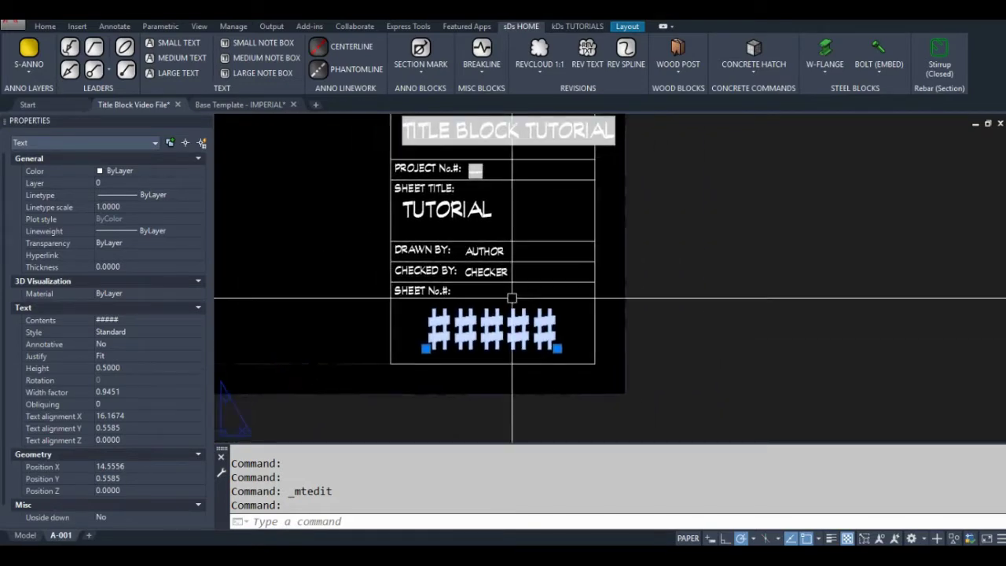
{"action": "scroll", "coordinate": [458, 334], "scroll_direction": "up", "scroll_amount": 3}
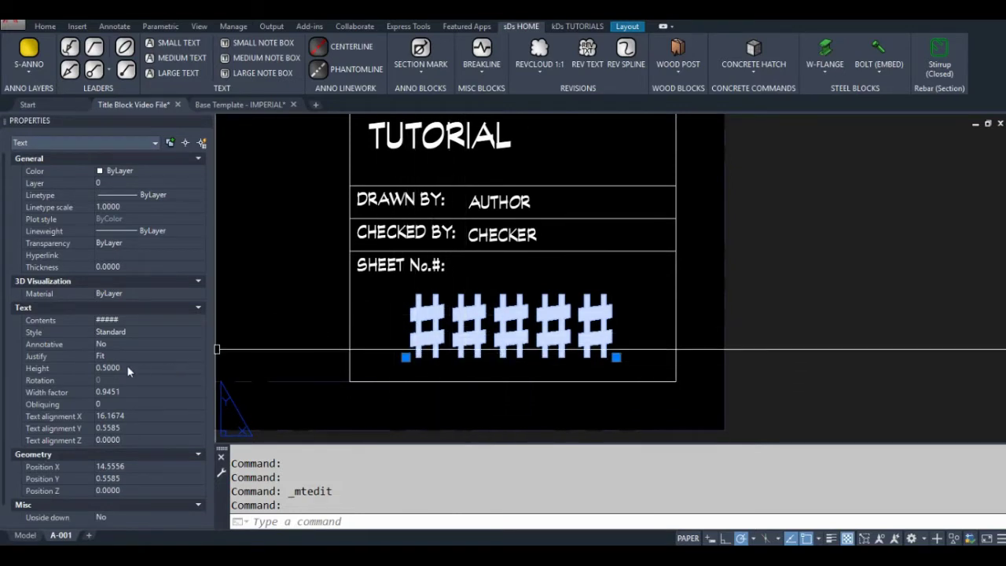
{"action": "left_click", "coordinate": [148, 353]}
{"action": "left_click", "coordinate": [150, 354]}
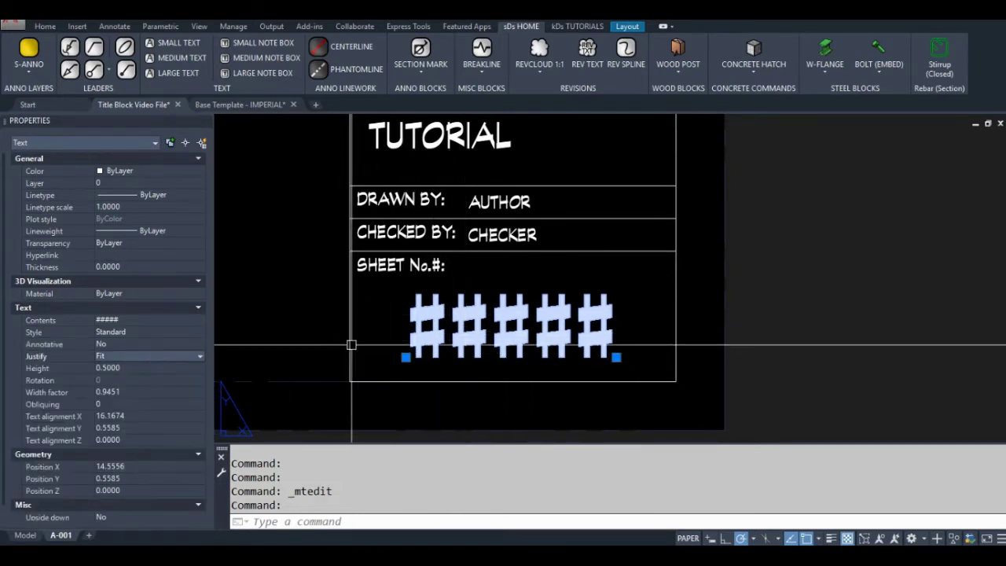
Step: Narrow the fit-justified ##### sheet number text by stretching its start point to about X 14.71
{"action": "left_click", "coordinate": [405, 357]}
{"action": "left_click", "coordinate": [470, 358]}
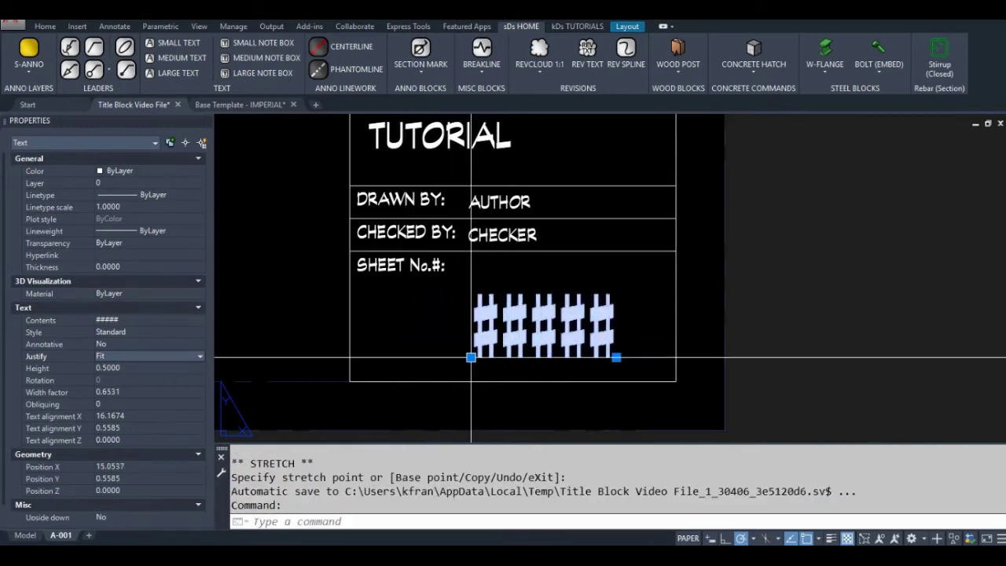
{"action": "left_click", "coordinate": [471, 358]}
{"action": "left_click", "coordinate": [503, 357]}
{"action": "left_click", "coordinate": [503, 358]}
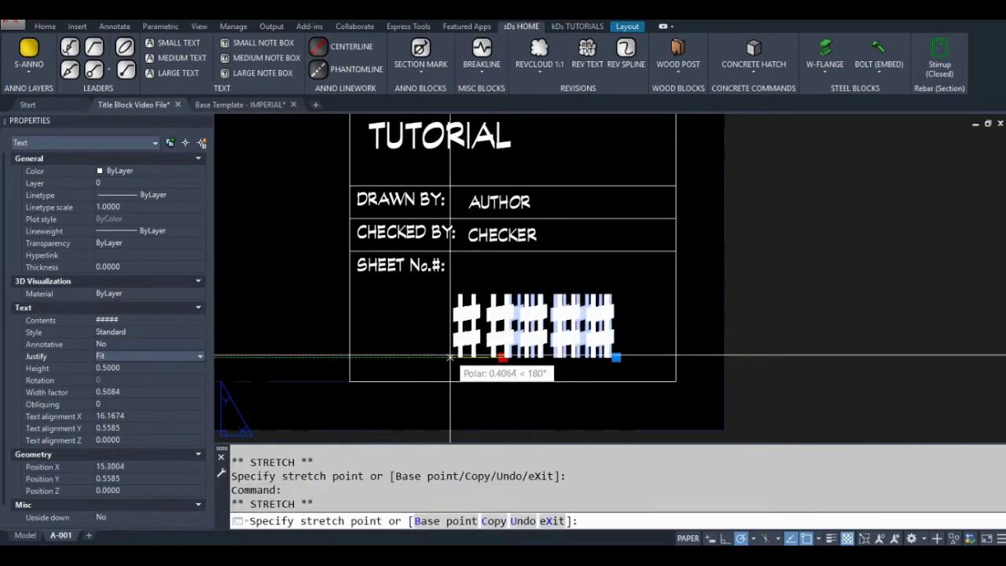
{"action": "left_click", "coordinate": [424, 358]}
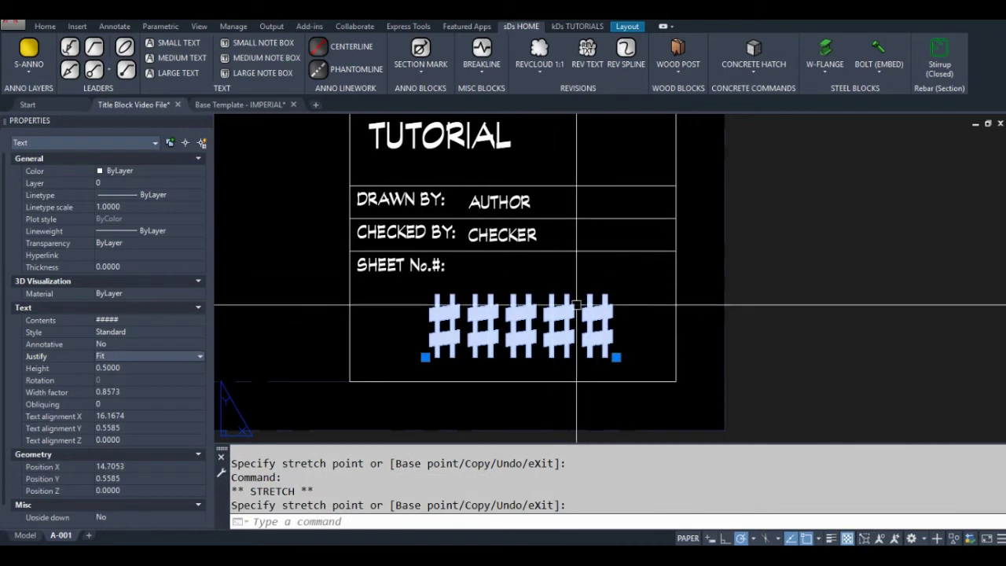
{"action": "key", "text": "Escape"}
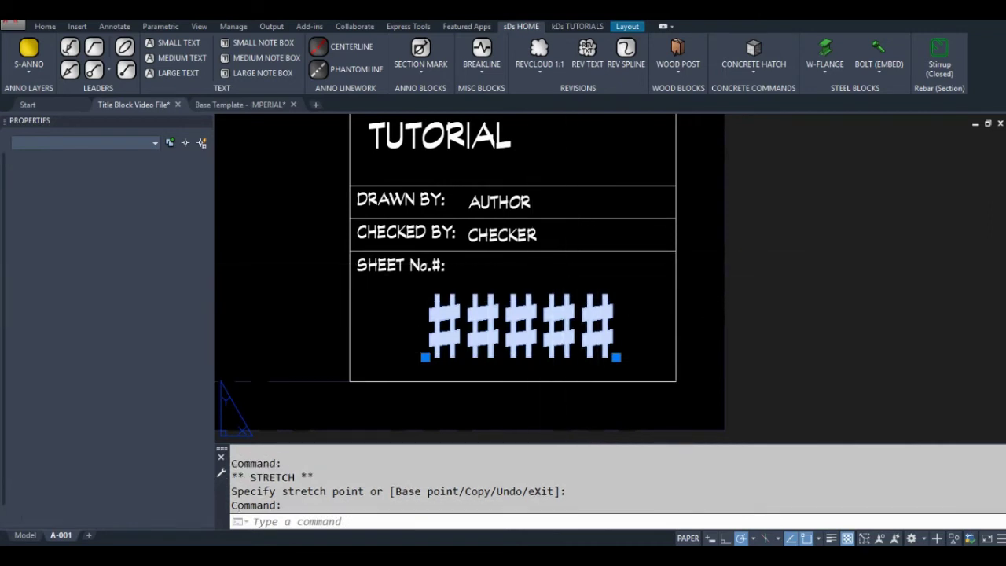
Step: Begin inserting a field in place of the ##### sheet number text, with the field category set to All
{"action": "double_click", "coordinate": [534, 305]}
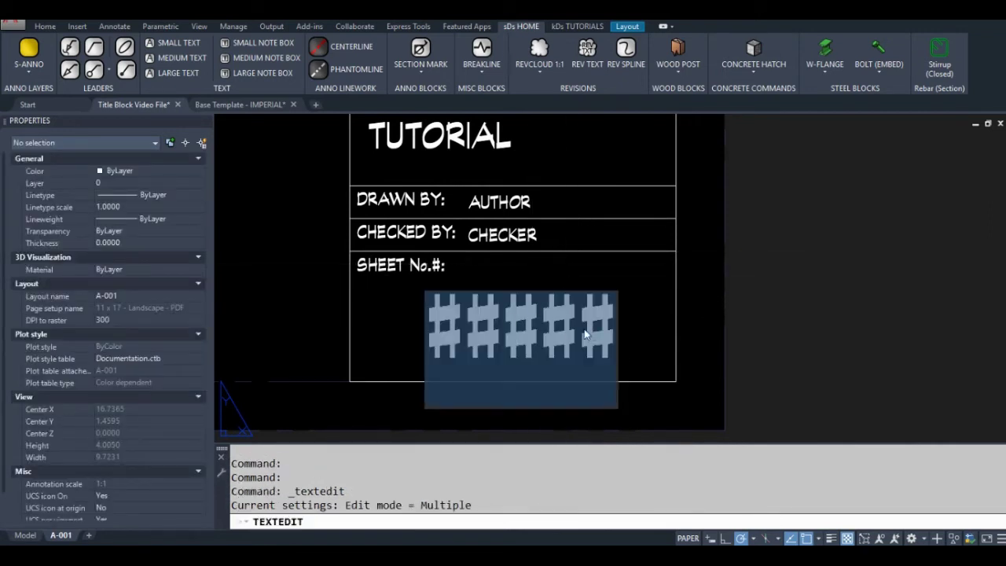
{"action": "right_click", "coordinate": [514, 337]}
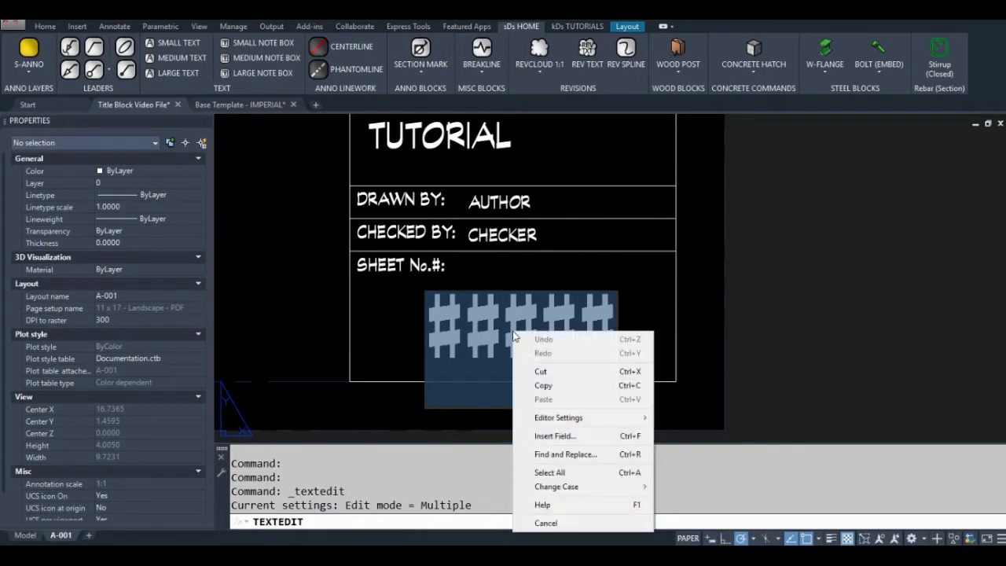
{"action": "left_click", "coordinate": [555, 435]}
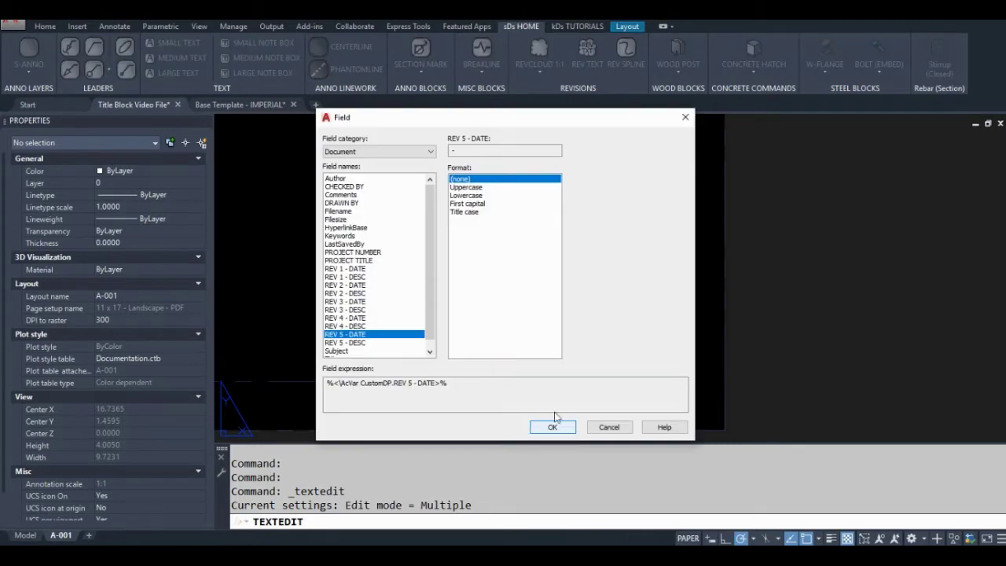
{"action": "scroll", "coordinate": [437, 229], "scroll_direction": "down", "scroll_amount": 1}
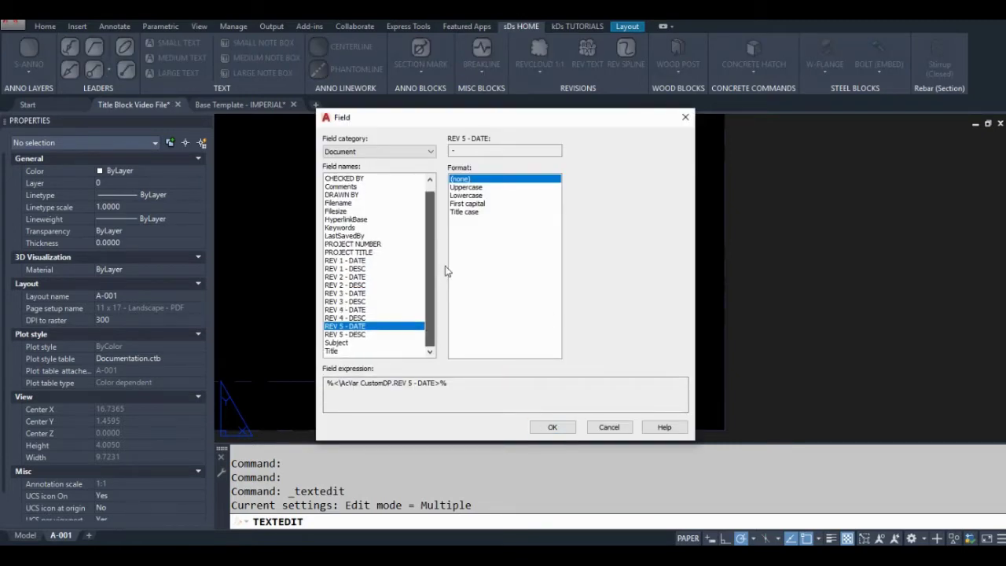
{"action": "scroll", "coordinate": [447, 269], "scroll_direction": "up", "scroll_amount": 1}
{"action": "left_click", "coordinate": [430, 151]}
{"action": "left_click", "coordinate": [358, 164]}
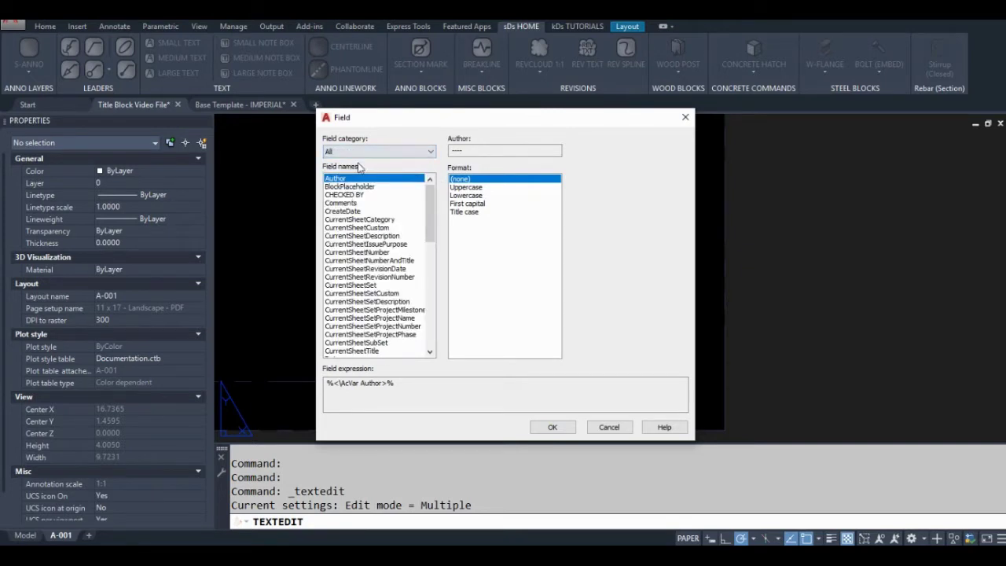
Step: Insert a SystemVariable field using ctablestyle as the sheet number text
{"action": "left_click_drag", "start_coordinate": [429, 211], "coordinate": [436, 337]}
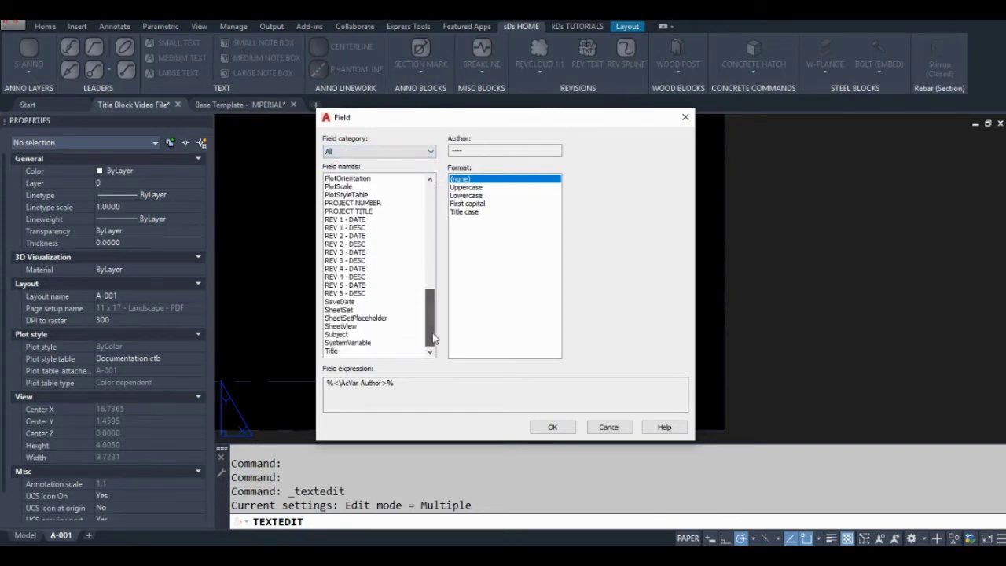
{"action": "left_click", "coordinate": [367, 343]}
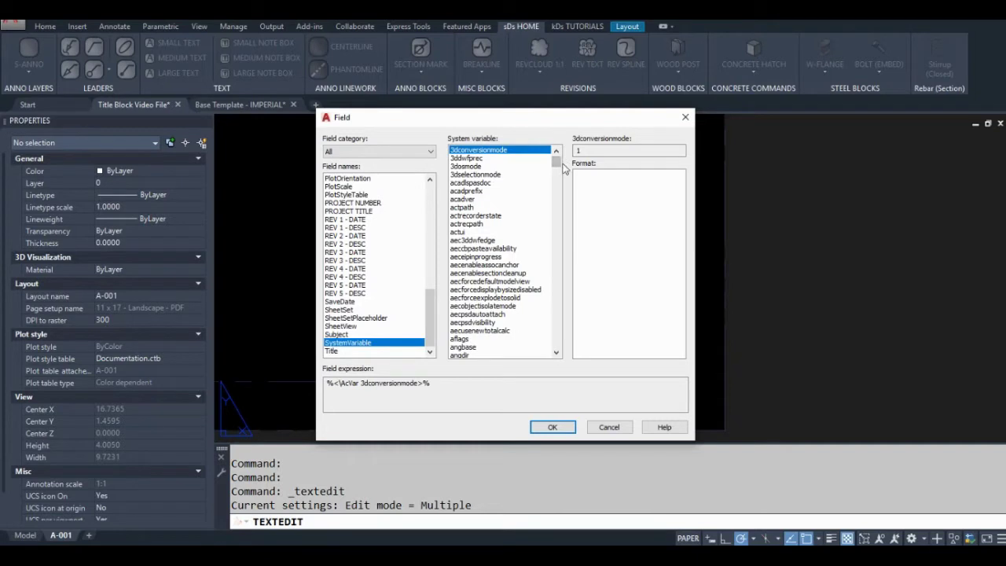
{"action": "left_click_drag", "start_coordinate": [555, 162], "coordinate": [561, 190]}
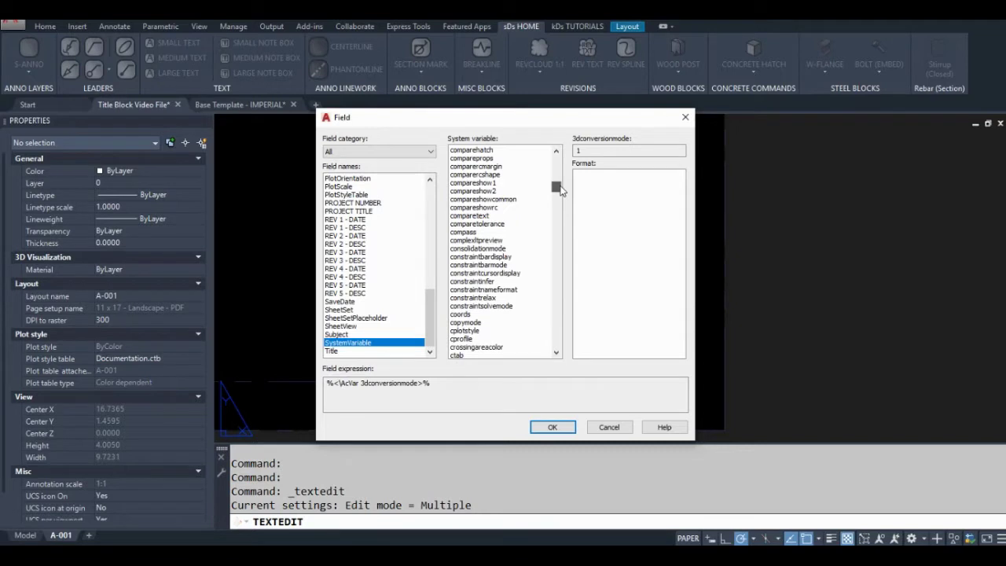
{"action": "left_click_drag", "start_coordinate": [462, 357], "coordinate": [461, 360]}
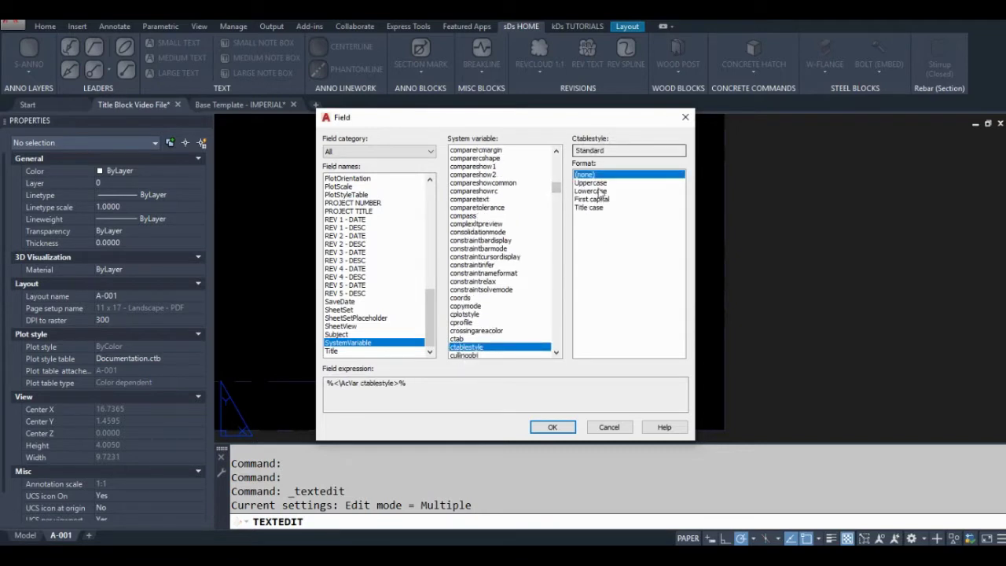
{"action": "left_click", "coordinate": [554, 427]}
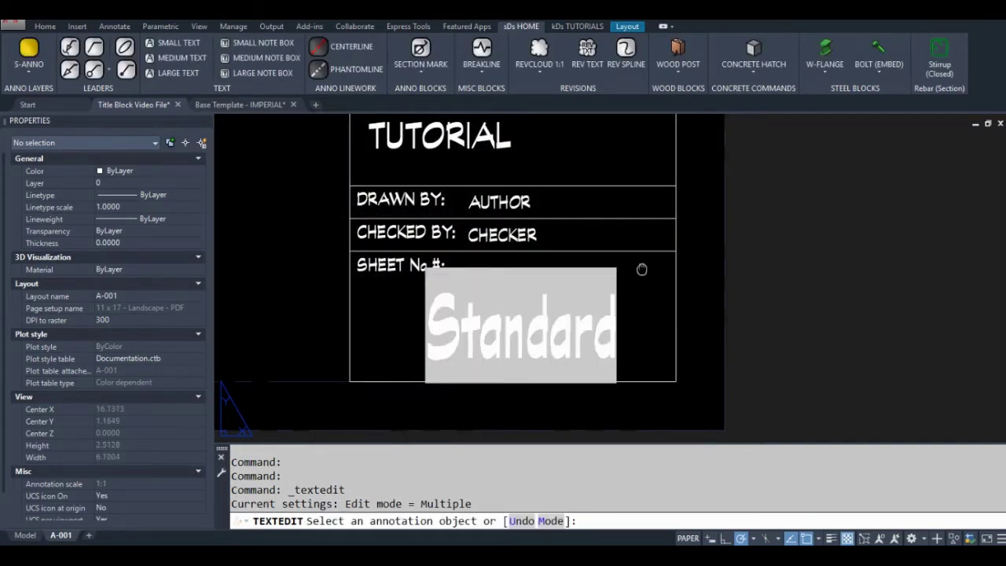
Step: End the text edit of the sheet number and regenerate the layout
{"action": "middle_click_drag", "start_coordinate": [641, 269], "coordinate": [638, 312]}
{"action": "scroll", "coordinate": [520, 174], "scroll_direction": "down", "scroll_amount": 2}
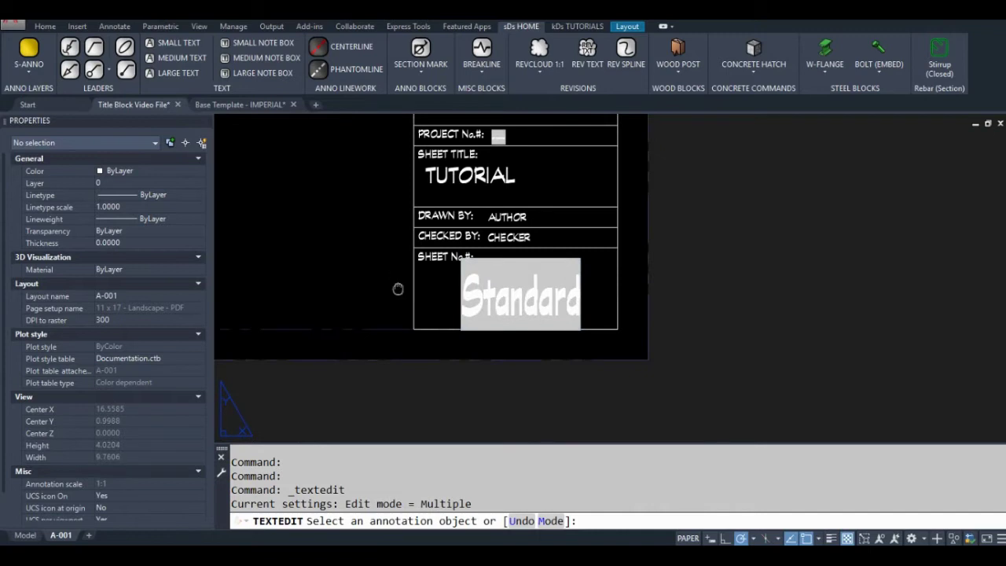
{"action": "middle_click_drag", "start_coordinate": [398, 288], "coordinate": [397, 340]}
{"action": "key", "text": "Escape"}
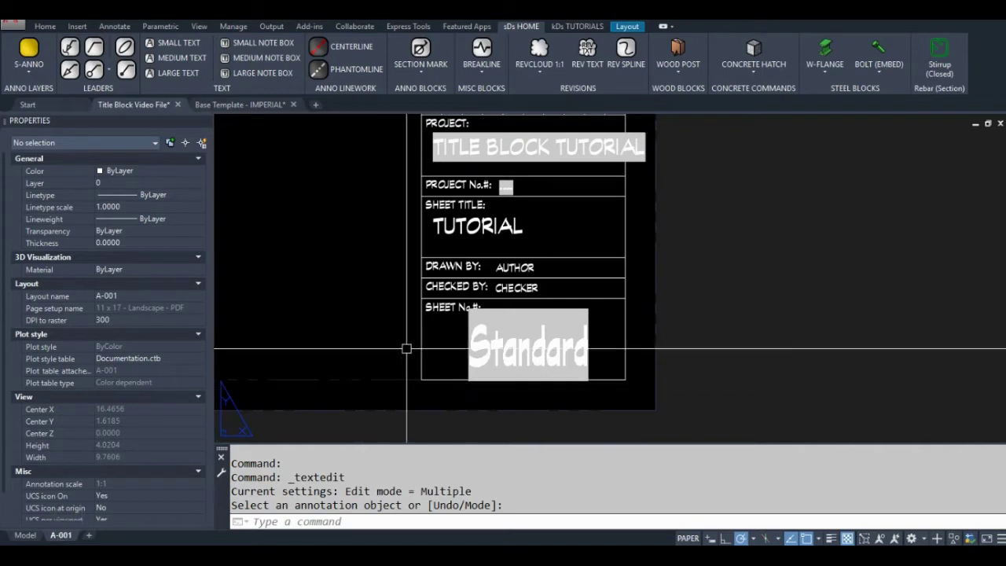
{"action": "middle_click_drag", "start_coordinate": [399, 300], "coordinate": [396, 343]}
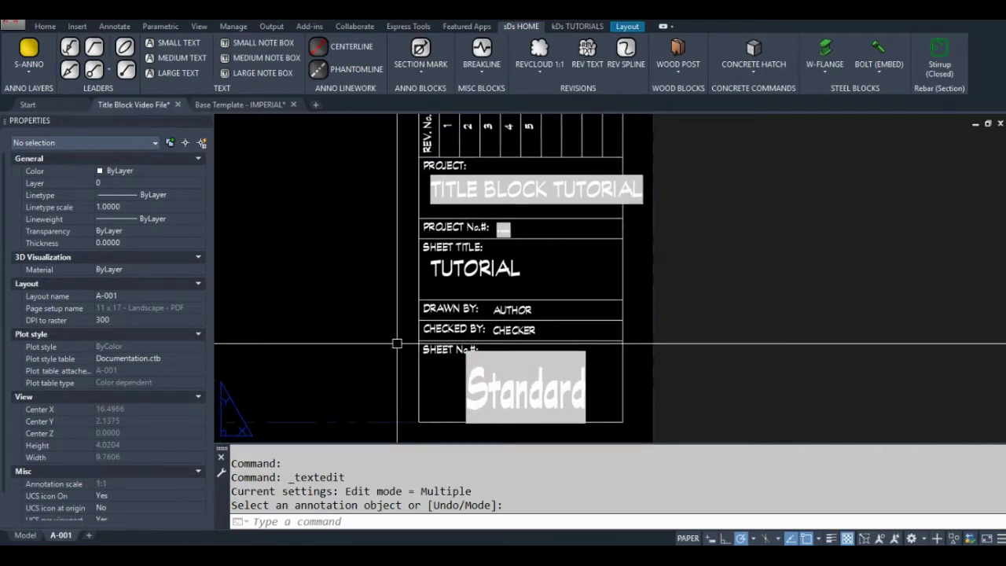
{"action": "type", "text": "re"}
{"action": "key", "text": "Return"}
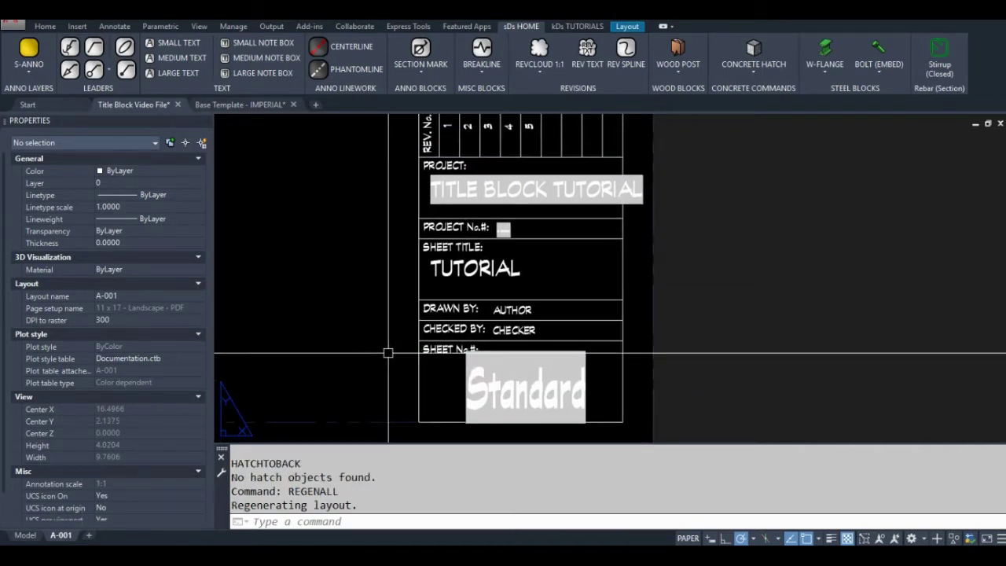
Step: Switch the sheet number text's field to the ctab system variable and end the text edit
{"action": "left_click", "coordinate": [496, 379]}
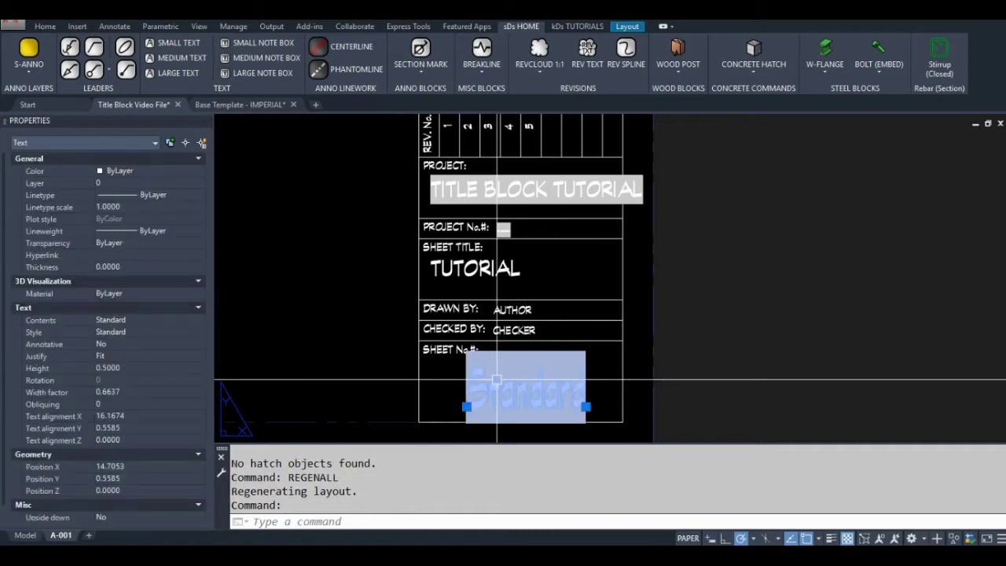
{"action": "key", "text": "Escape"}
{"action": "key", "text": "Escape"}
{"action": "left_click", "coordinate": [496, 380]}
{"action": "double_click", "coordinate": [497, 380]}
{"action": "right_click", "coordinate": [496, 379]}
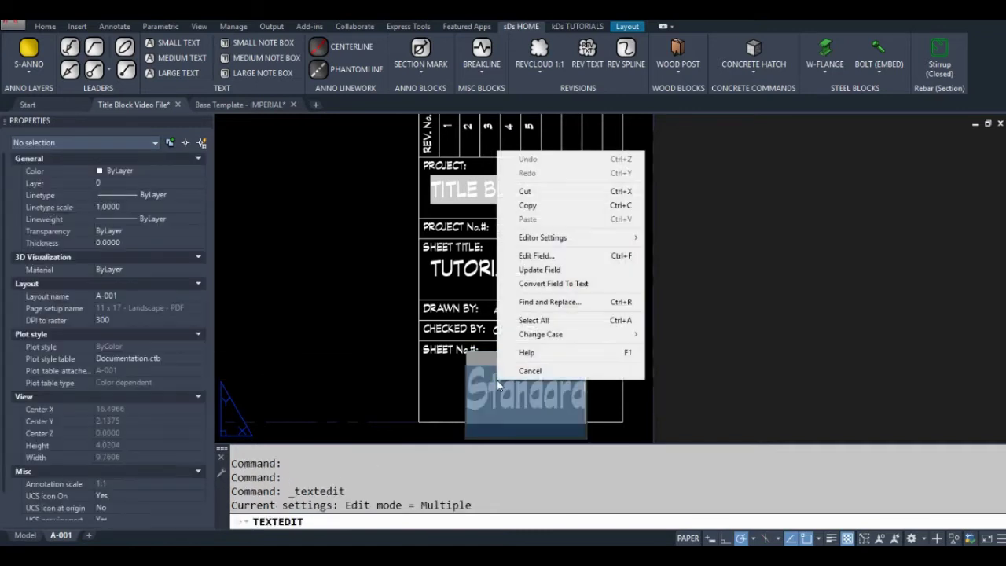
{"action": "left_click", "coordinate": [550, 257]}
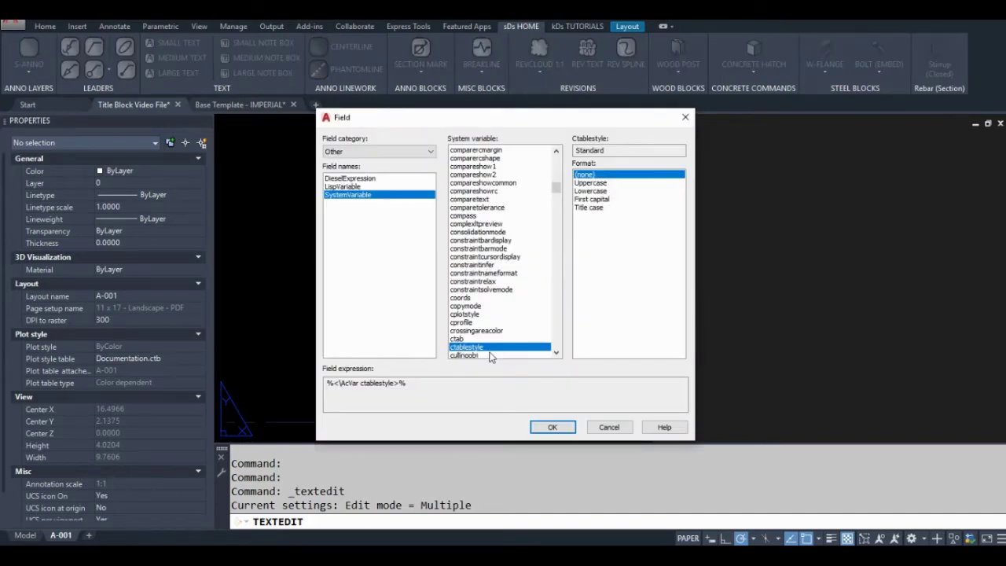
{"action": "left_click", "coordinate": [457, 339]}
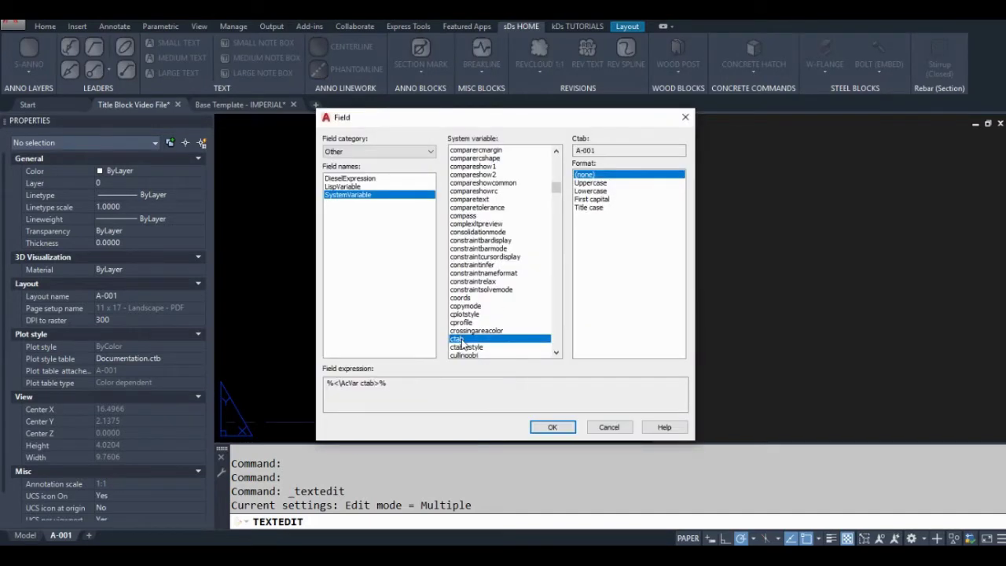
{"action": "left_click", "coordinate": [552, 426]}
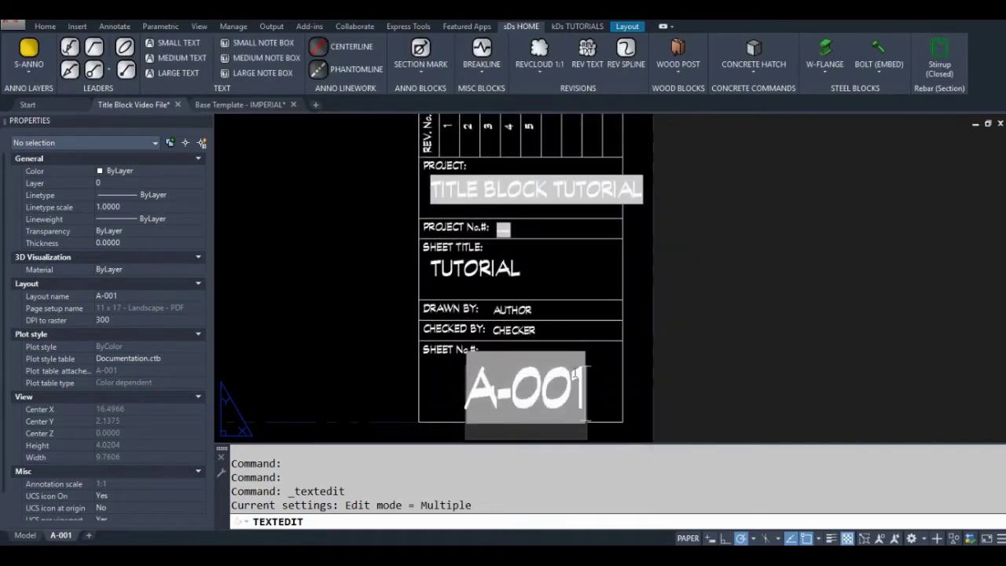
{"action": "left_click", "coordinate": [357, 274]}
{"action": "key", "text": "Return"}
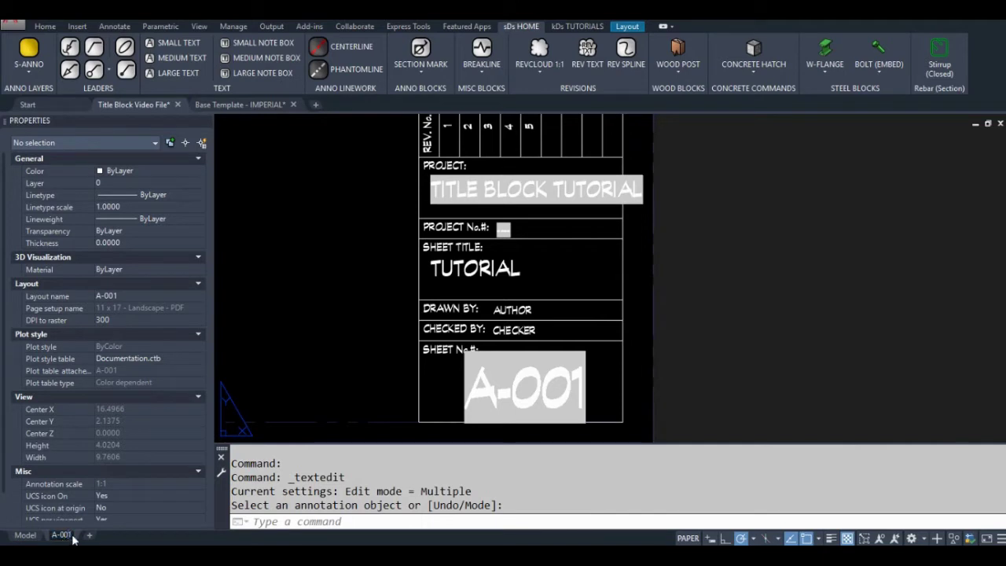
Step: Rename the current layout A-002
{"action": "left_click", "coordinate": [371, 352]}
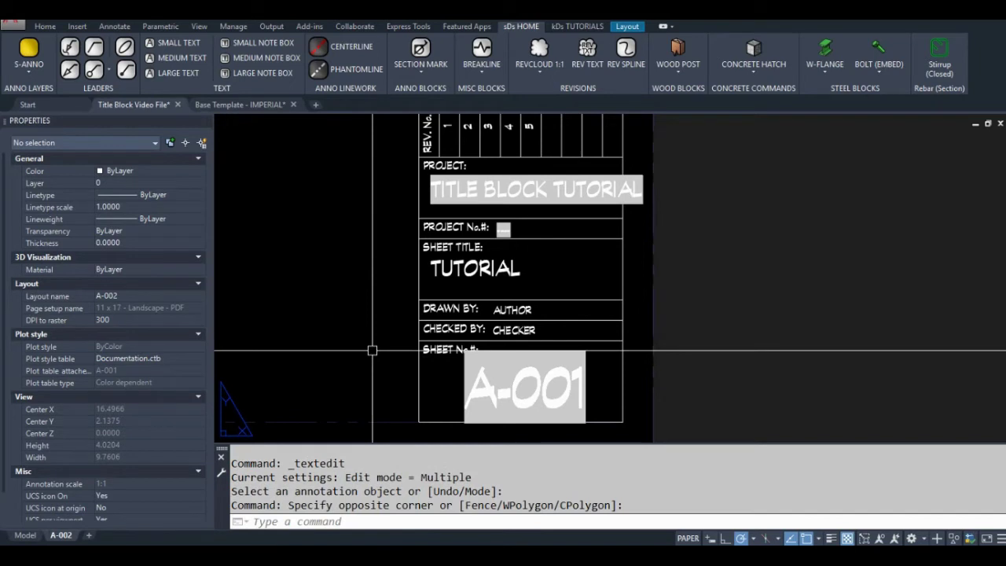
{"action": "right_click", "coordinate": [470, 385]}
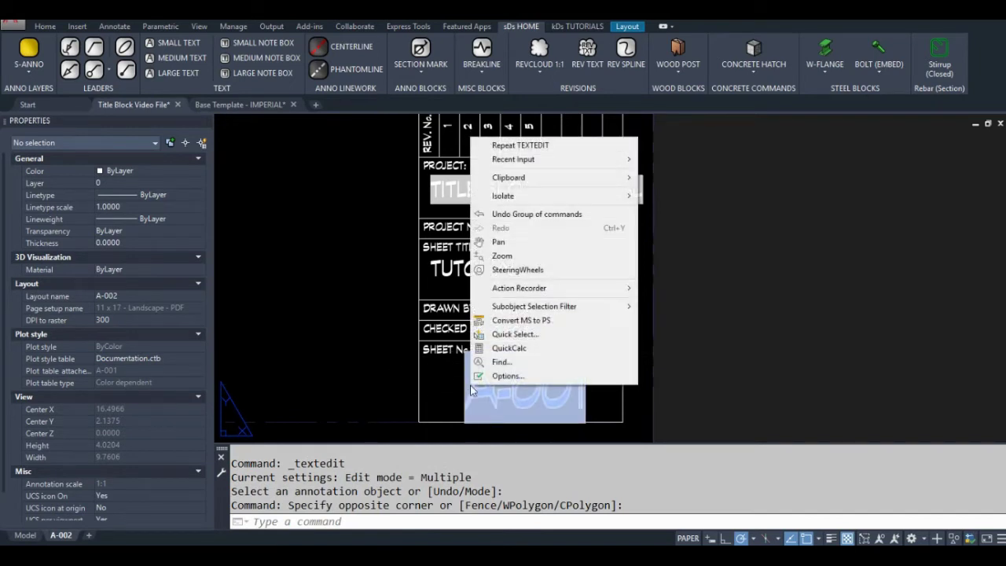
{"action": "left_click", "coordinate": [528, 414]}
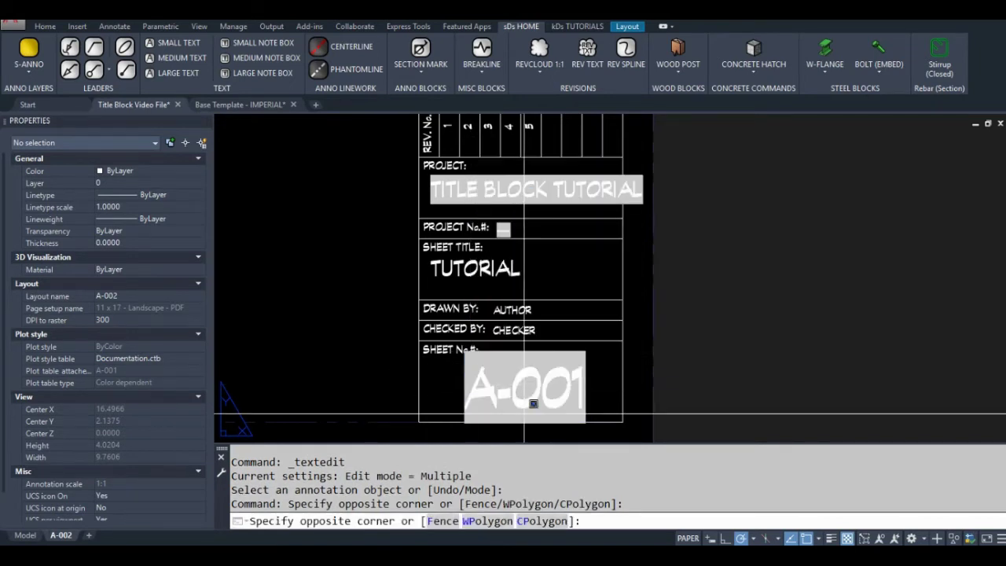
{"action": "left_click", "coordinate": [450, 392]}
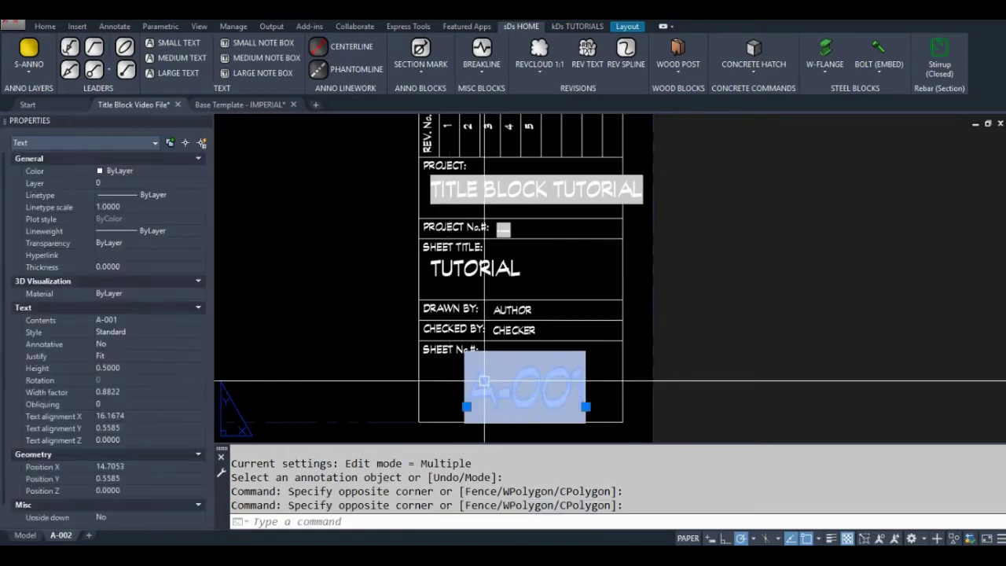
{"action": "right_click", "coordinate": [484, 386]}
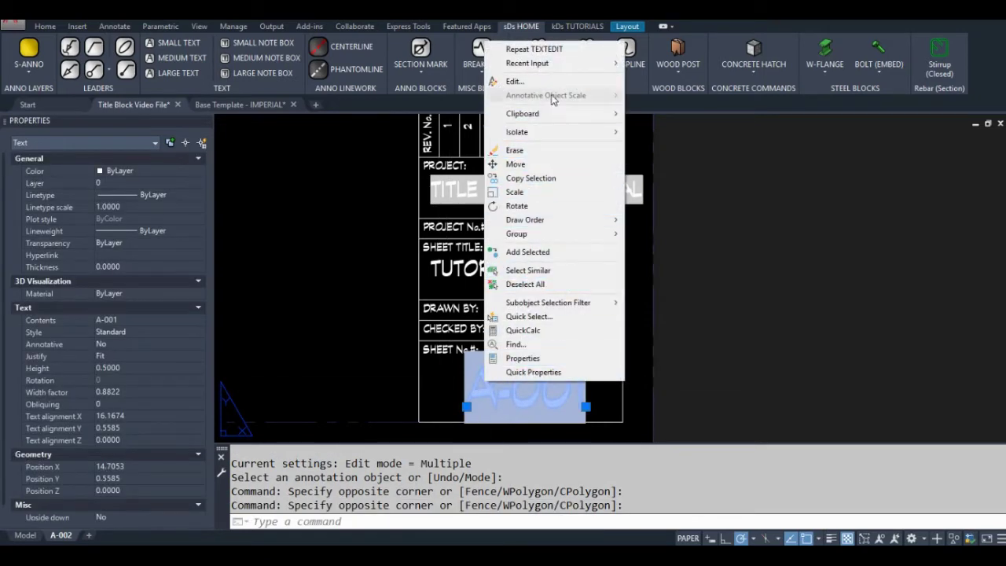
{"action": "left_click", "coordinate": [364, 297]}
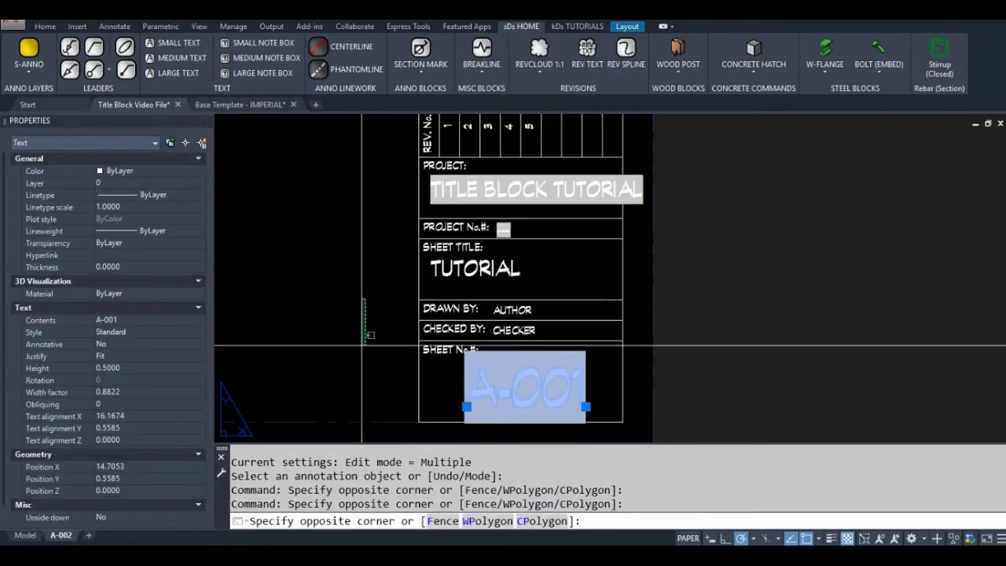
{"action": "key", "text": "Escape"}
{"action": "key", "text": "Escape"}
{"action": "key", "text": "Escape"}
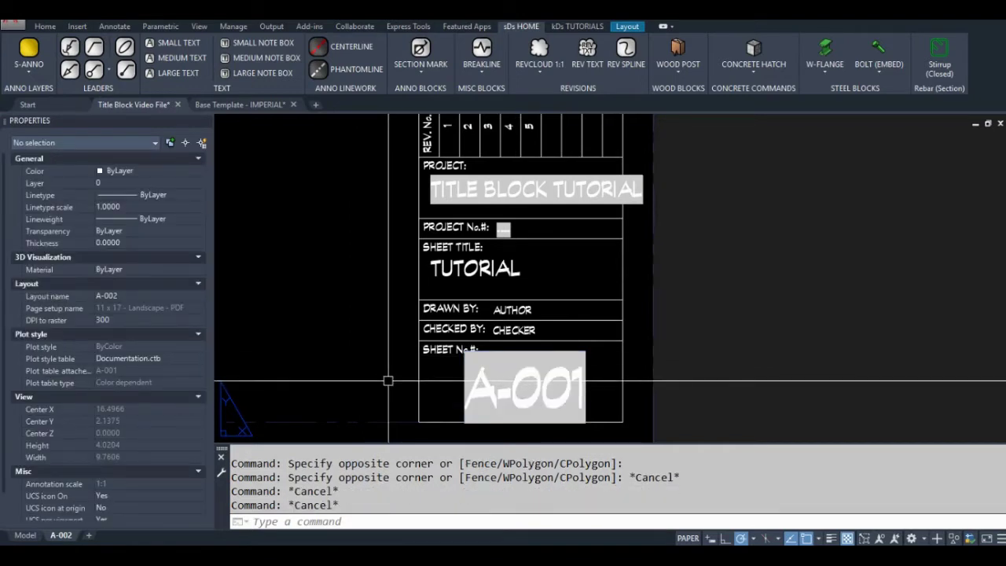
Step: Regenerate the layout to update the sheet number field
{"action": "type", "text": "re"}
{"action": "key", "text": "space"}
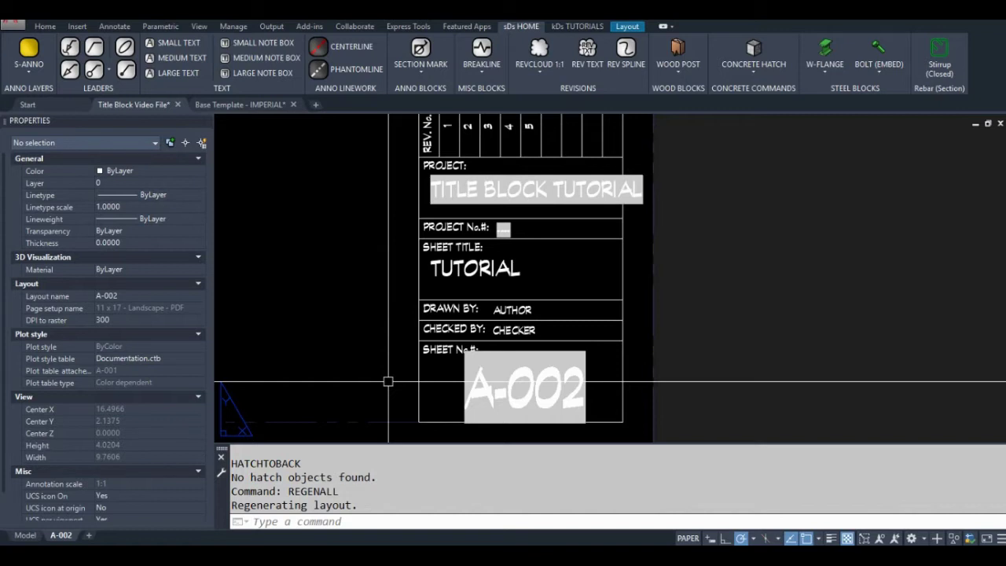
Step: Examine the shaded field texts in the title block, from the revision table down to the sheet number
{"action": "middle_click_drag", "start_coordinate": [541, 248], "coordinate": [522, 356]}
{"action": "middle_click_drag", "start_coordinate": [528, 240], "coordinate": [520, 320]}
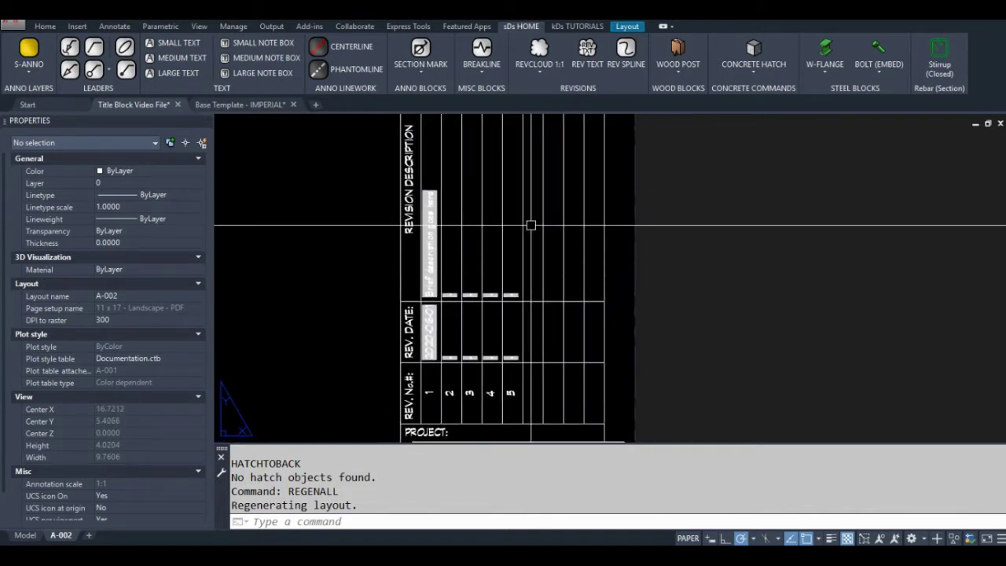
{"action": "scroll", "coordinate": [528, 232], "scroll_direction": "down", "scroll_amount": 4}
{"action": "scroll", "coordinate": [524, 315], "scroll_direction": "up", "scroll_amount": 2}
{"action": "middle_click_drag", "start_coordinate": [545, 284], "coordinate": [542, 314]}
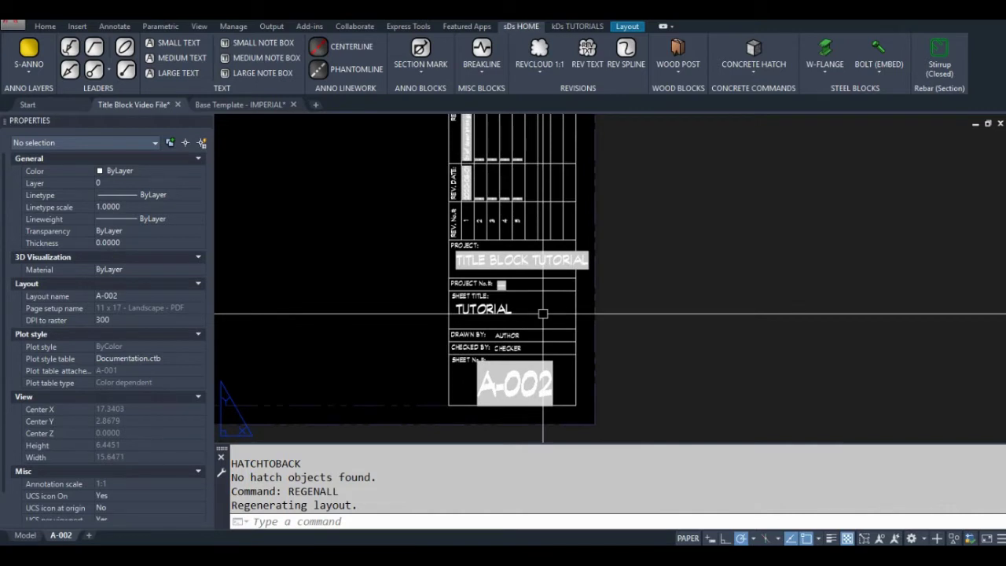
{"action": "middle_click_drag", "start_coordinate": [525, 355], "coordinate": [530, 431]}
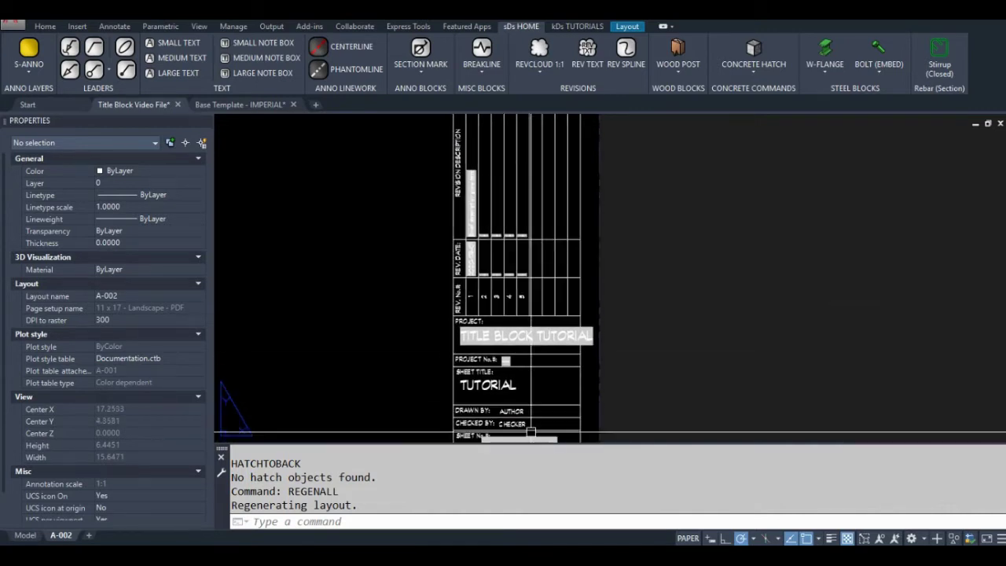
{"action": "mouse_move", "coordinate": [495, 160]}
{"action": "middle_mouse_down"}
{"action": "mouse_move", "coordinate": [494, 321]}
{"action": "mouse_move", "coordinate": [494, 196]}
{"action": "middle_mouse_up"}
{"action": "middle_click_drag", "start_coordinate": [495, 311], "coordinate": [499, 180]}
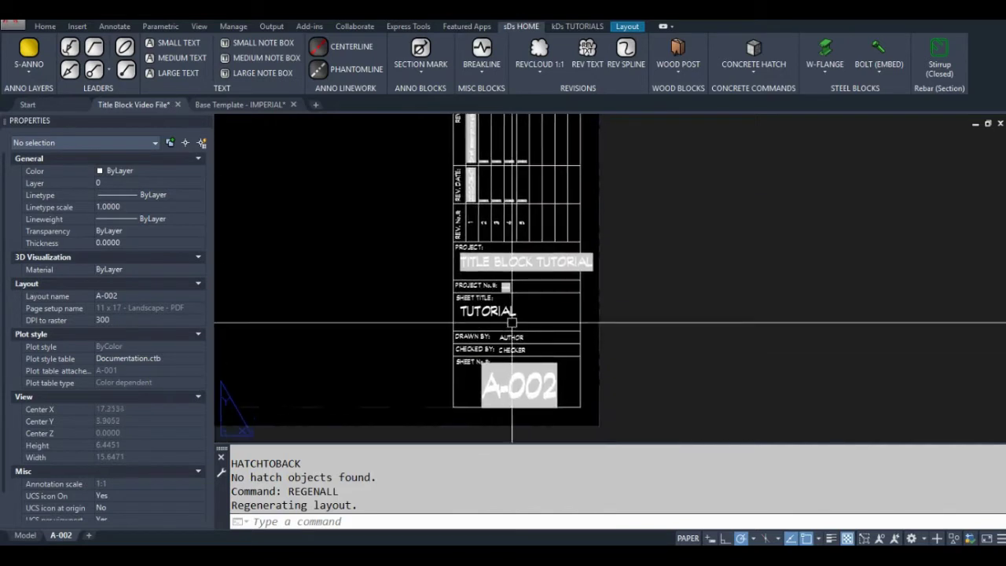
{"action": "scroll", "coordinate": [535, 343], "scroll_direction": "up", "scroll_amount": 4}
{"action": "middle_click_drag", "start_coordinate": [531, 304], "coordinate": [528, 280]}
{"action": "scroll", "coordinate": [529, 279], "scroll_direction": "down", "scroll_amount": 2}
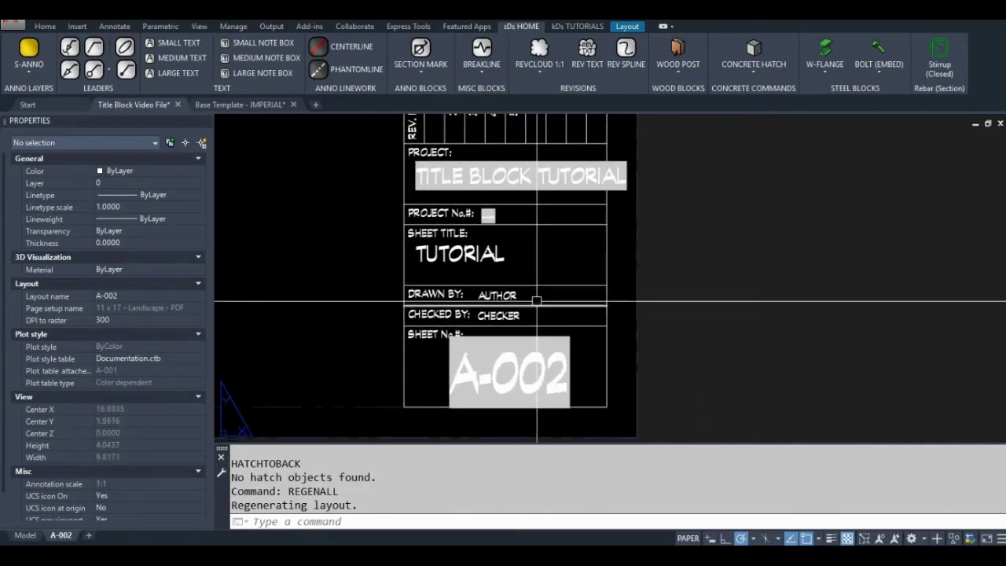
Step: Turn off the gray field background by setting FIELDDISPLAY to 0
{"action": "type", "text": "field"}
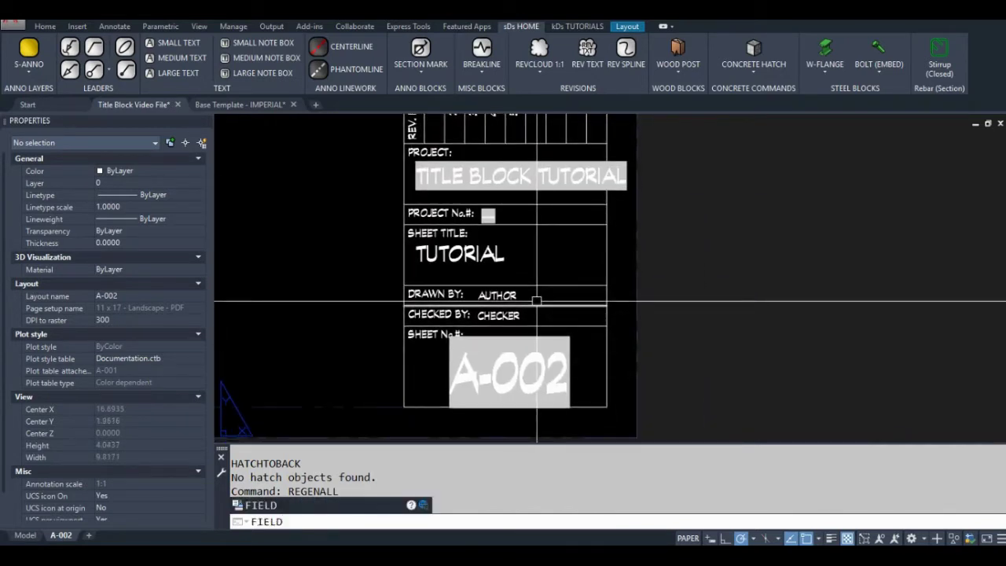
{"action": "type", "text": "display"}
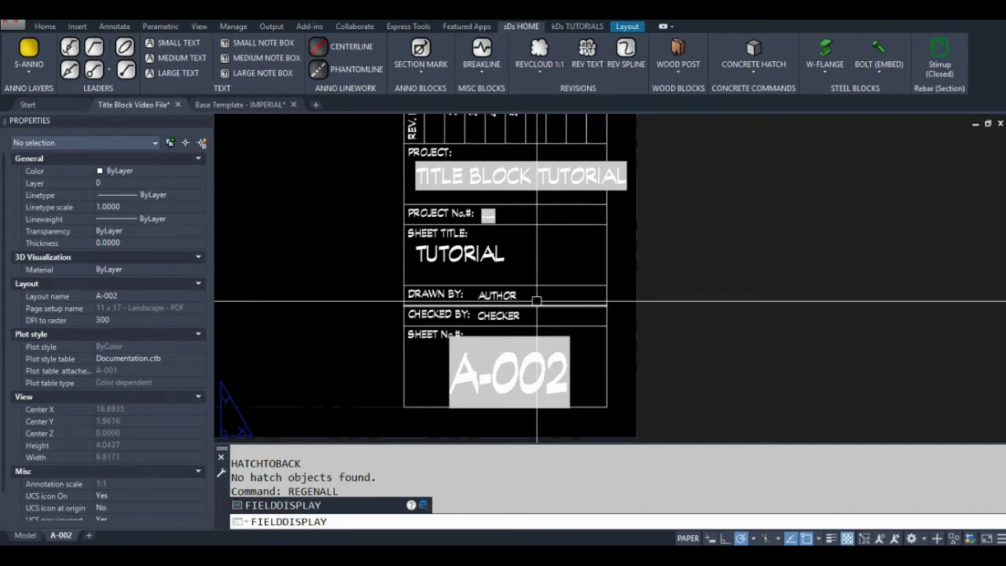
{"action": "key", "text": "Return"}
{"action": "type", "text": "0"}
{"action": "key", "text": "Return"}
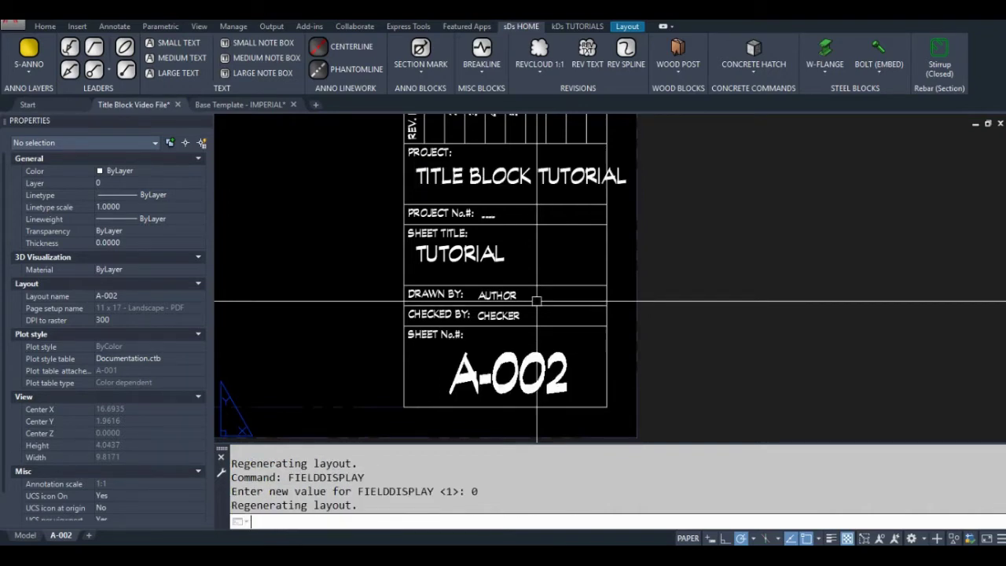
Step: Inspect the sheet number text in its text editor and close it without editing
{"action": "middle_click_drag", "start_coordinate": [535, 177], "coordinate": [506, 237]}
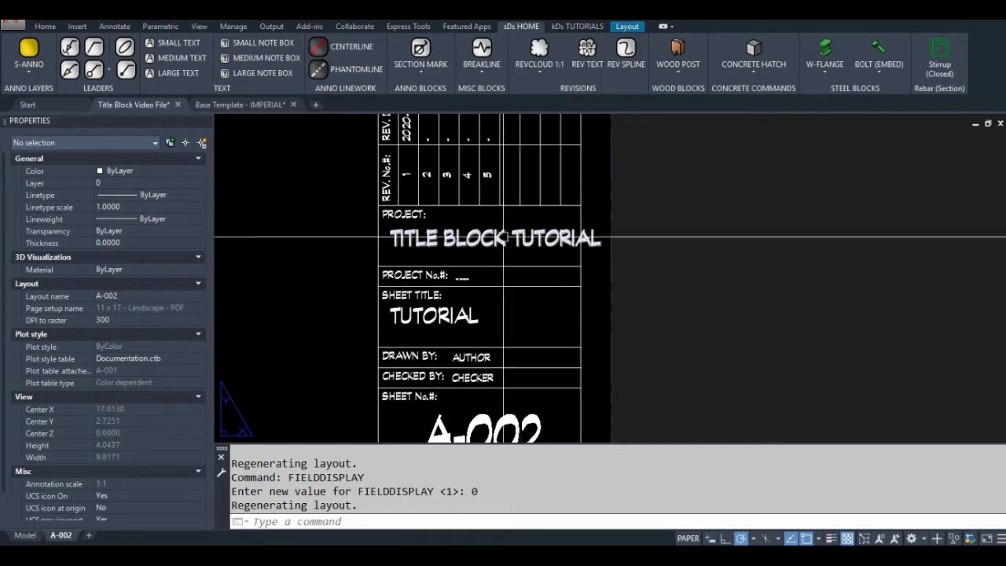
{"action": "scroll", "coordinate": [502, 249], "scroll_direction": "down", "scroll_amount": 1}
{"action": "middle_click_drag", "start_coordinate": [502, 361], "coordinate": [502, 307]}
{"action": "scroll", "coordinate": [500, 308], "scroll_direction": "up", "scroll_amount": 2}
{"action": "left_click", "coordinate": [501, 308]}
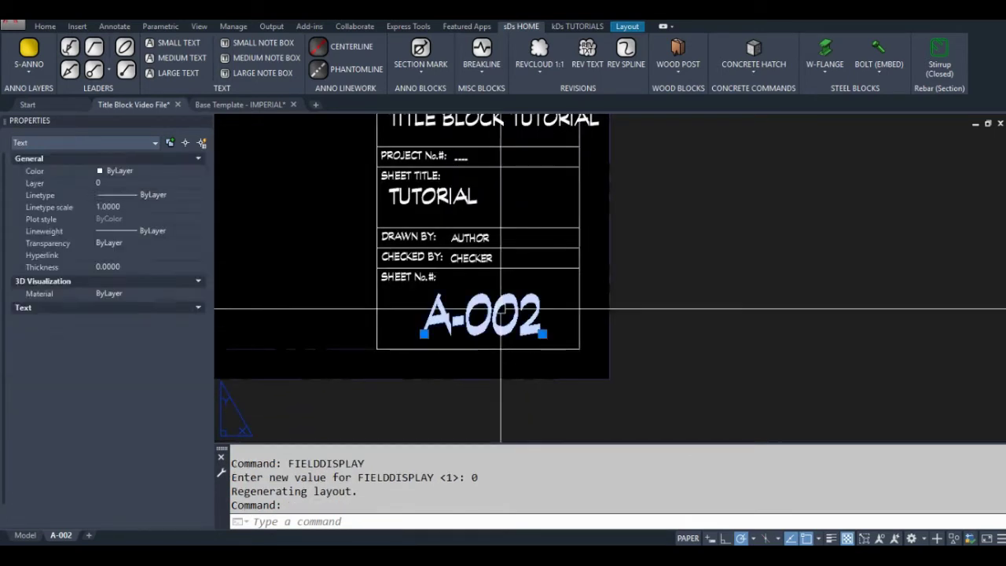
{"action": "double_click", "coordinate": [504, 307]}
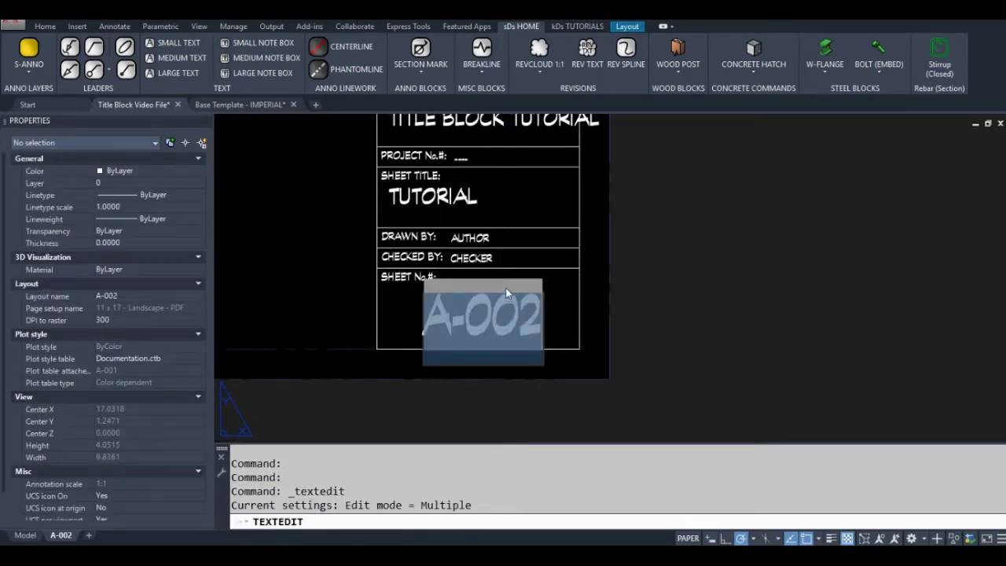
{"action": "left_click", "coordinate": [389, 322]}
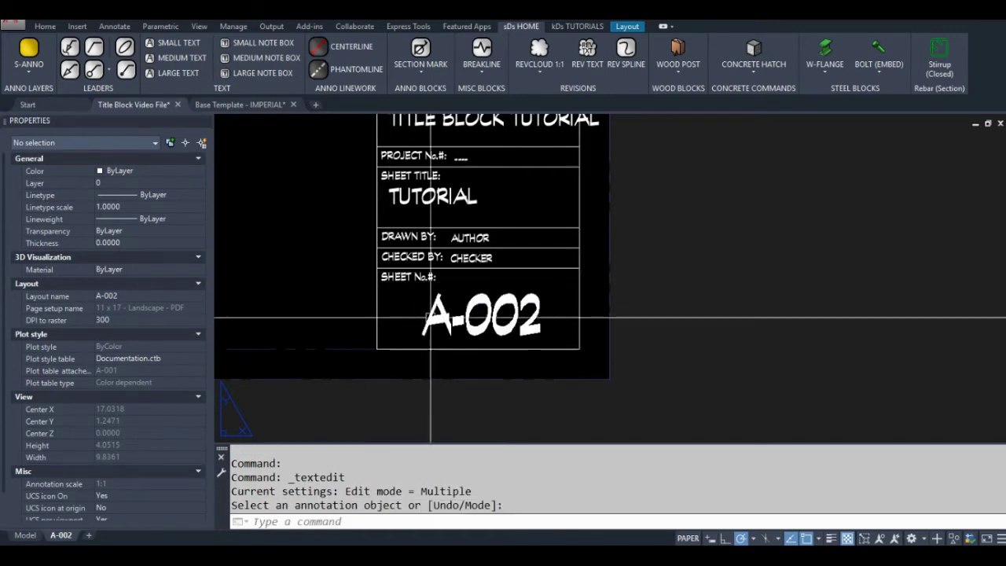
Step: Replace the CHECKER text with a CHECKED BY field from the All category and close the text editor
{"action": "middle_click_drag", "start_coordinate": [460, 313], "coordinate": [455, 352]}
{"action": "scroll", "coordinate": [450, 320], "scroll_direction": "up", "scroll_amount": 4}
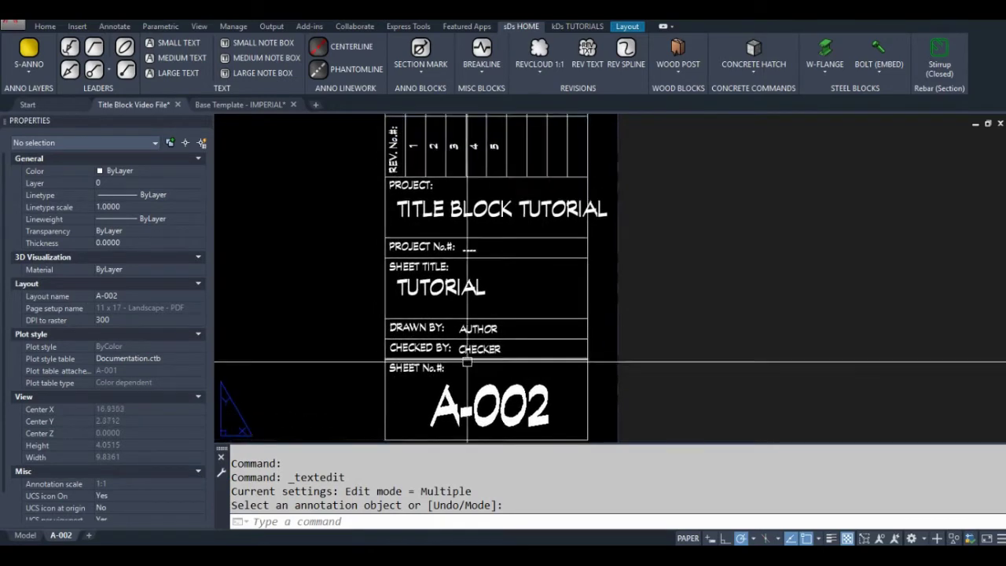
{"action": "key", "text": "Escape"}
{"action": "left_click", "coordinate": [469, 323]}
{"action": "double_click", "coordinate": [472, 330]}
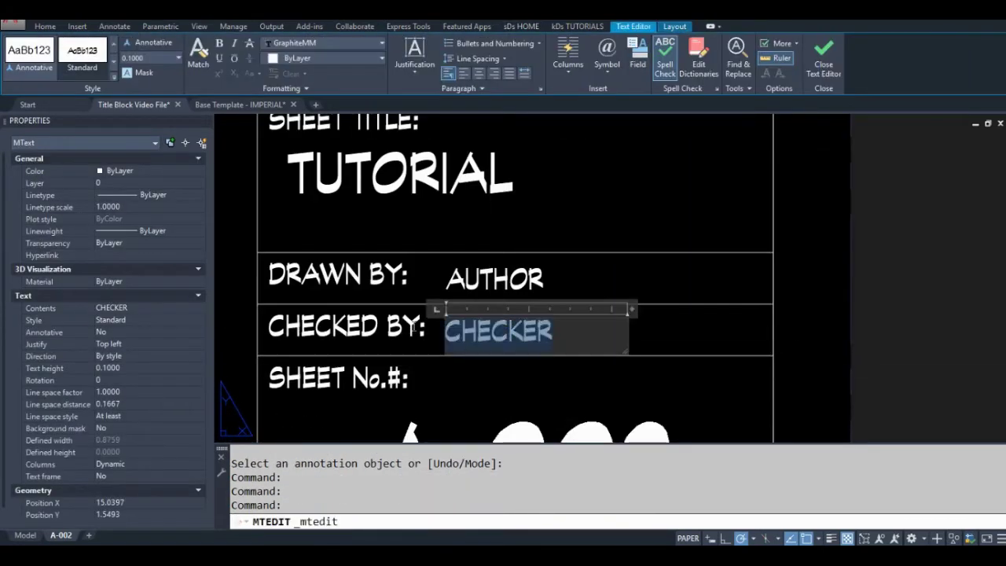
{"action": "right_click", "coordinate": [465, 336]}
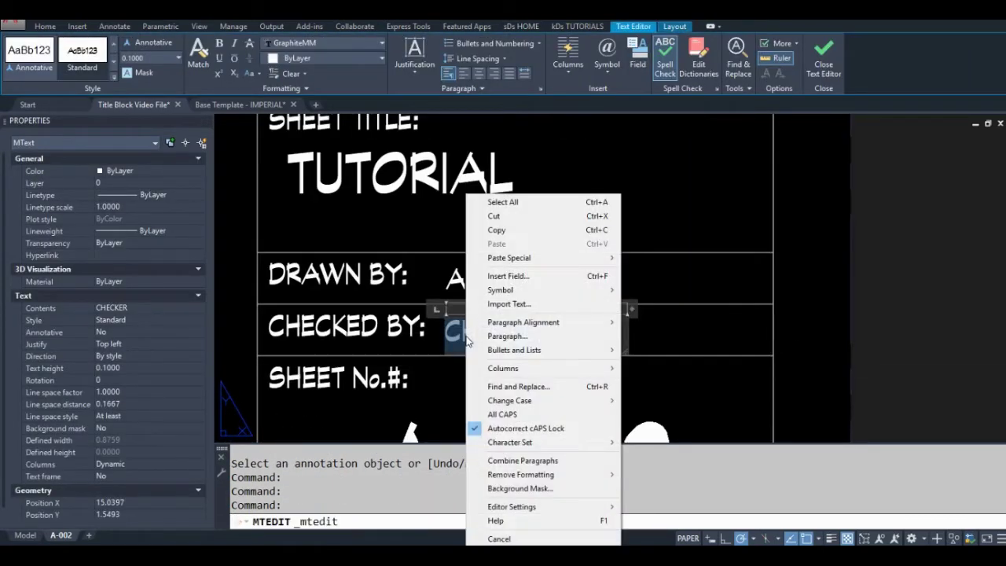
{"action": "left_click", "coordinate": [509, 276]}
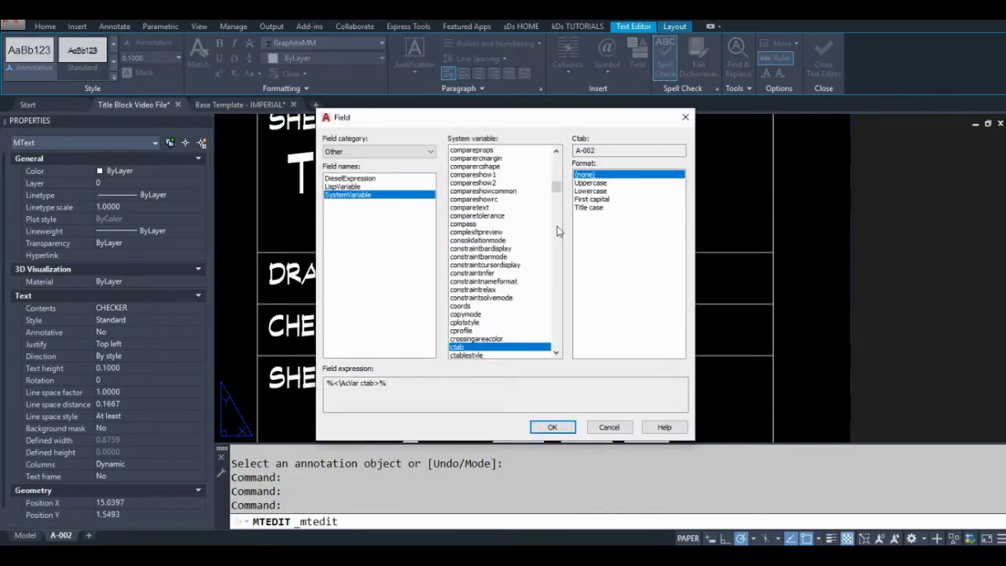
{"action": "left_click", "coordinate": [401, 153]}
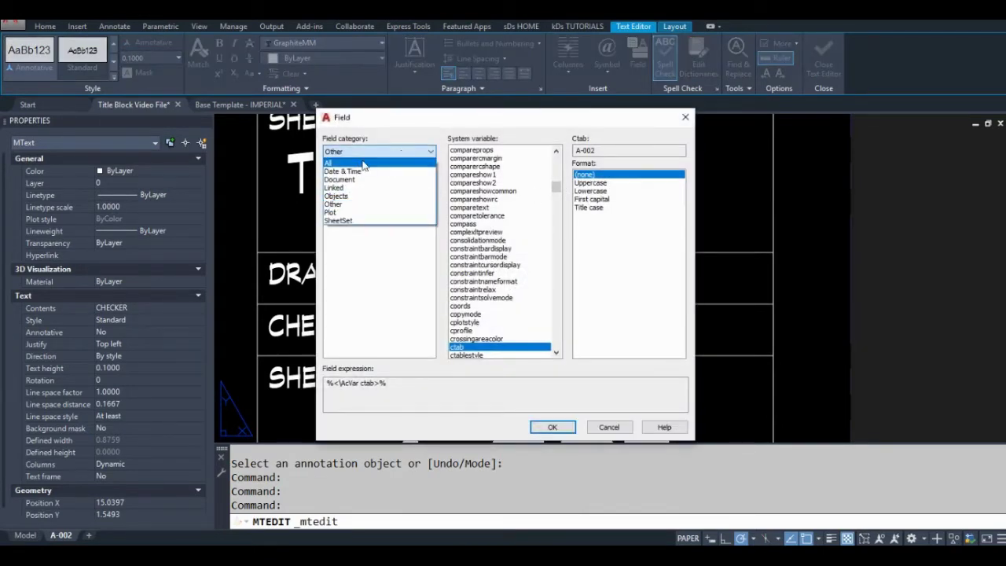
{"action": "left_click", "coordinate": [358, 163]}
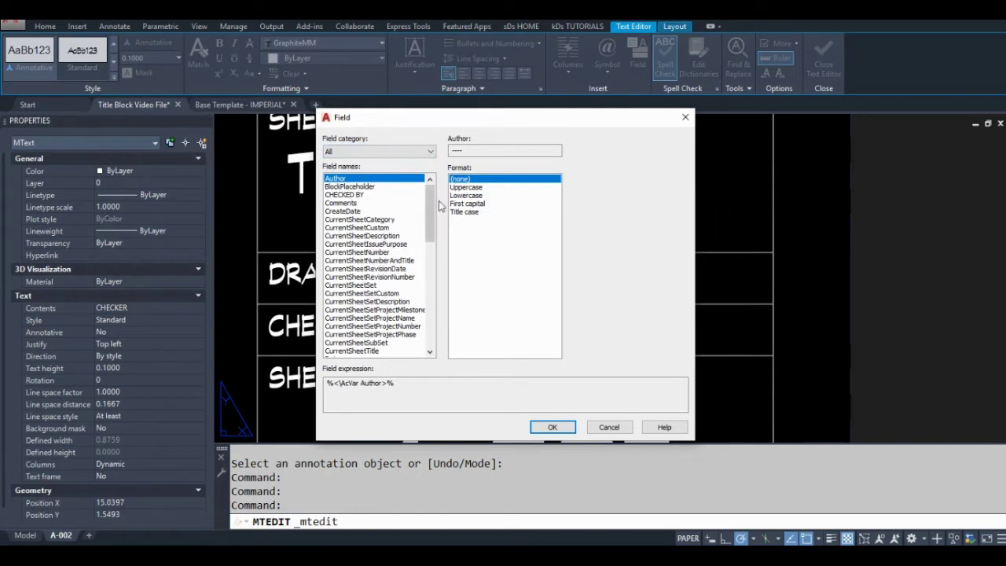
{"action": "left_click", "coordinate": [346, 195]}
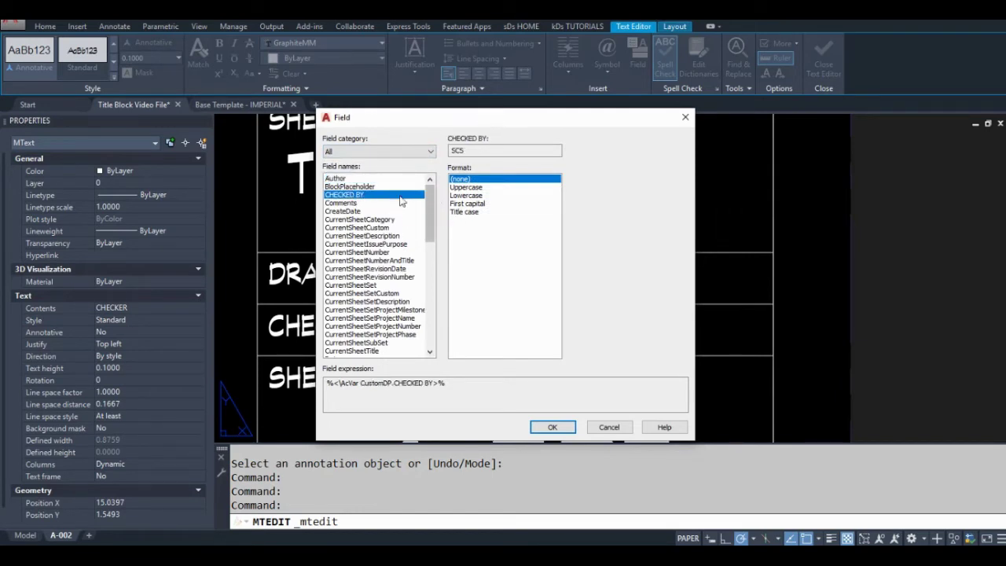
{"action": "left_click", "coordinate": [552, 426]}
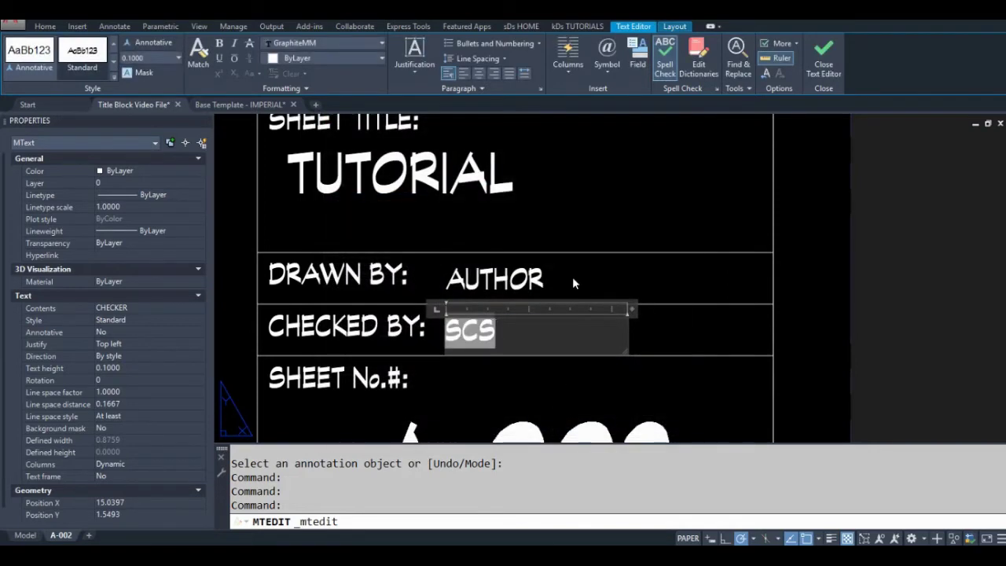
{"action": "left_click", "coordinate": [572, 276]}
Step: Replace the AUTHOR text beside DRAWN BY with the DRAWN BY field from the All category and close the text editor
{"action": "double_click", "coordinate": [495, 278]}
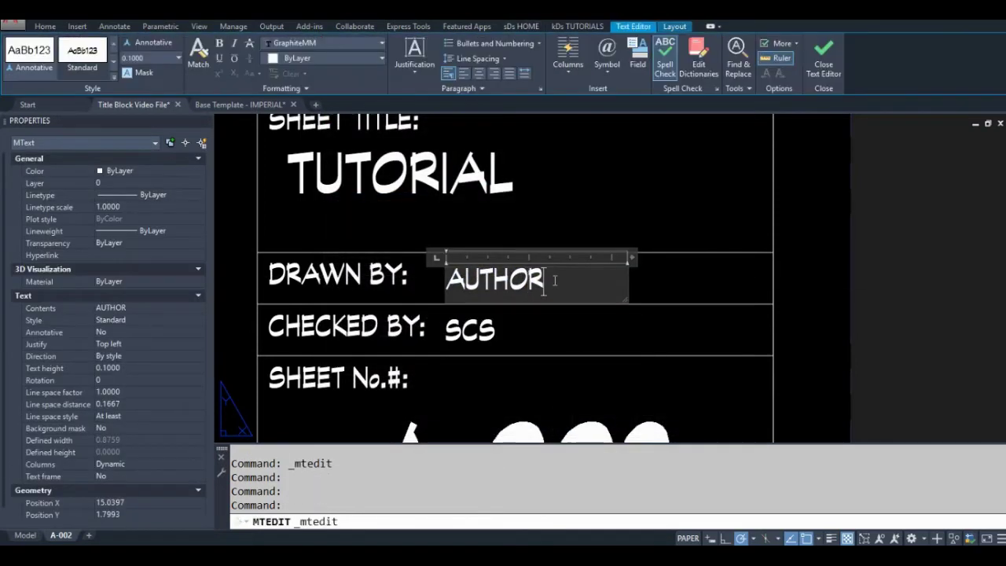
{"action": "right_click", "coordinate": [496, 277]}
{"action": "left_click", "coordinate": [507, 275]}
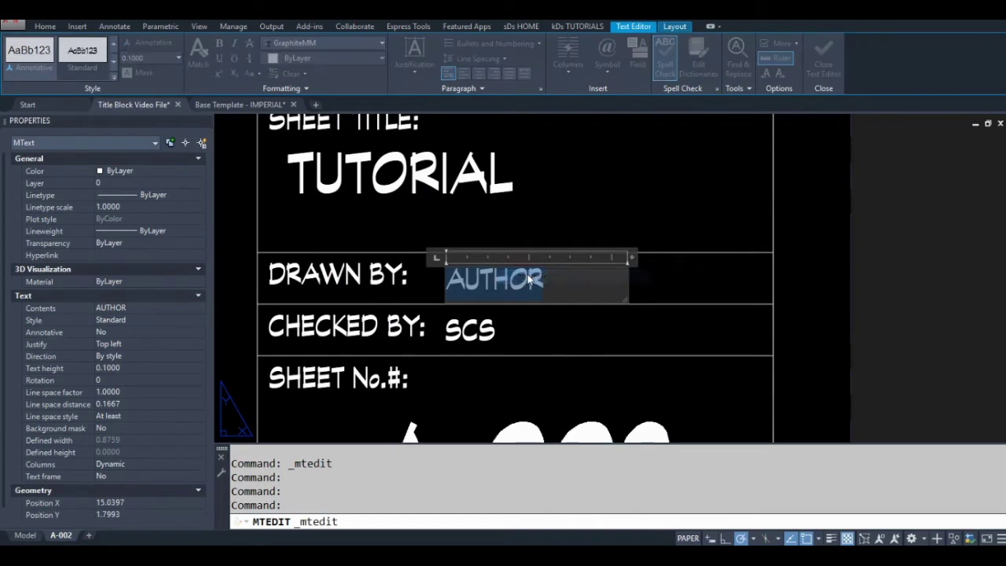
{"action": "scroll", "coordinate": [432, 209], "scroll_direction": "down", "scroll_amount": 4}
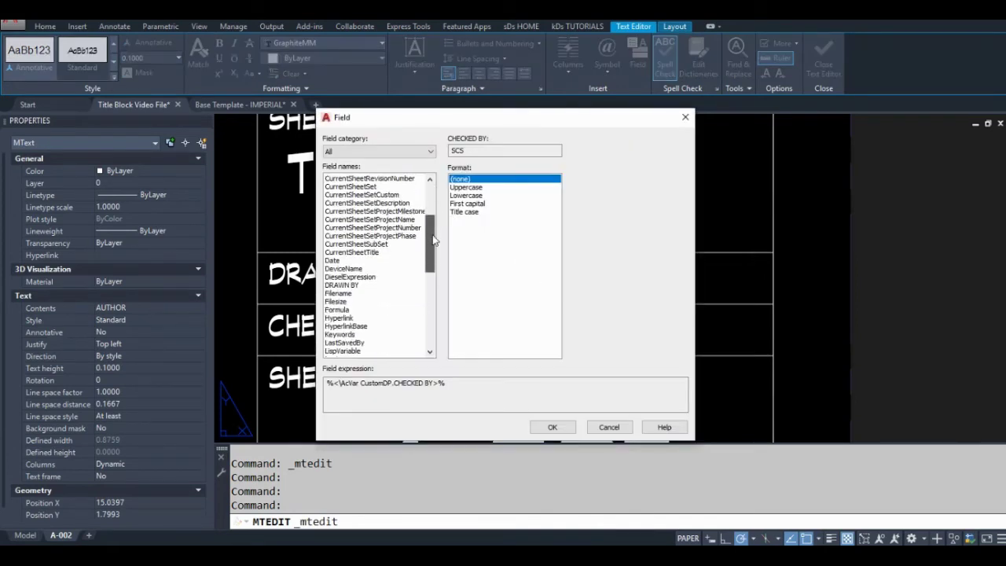
{"action": "left_click", "coordinate": [342, 284]}
{"action": "left_click", "coordinate": [552, 426]}
{"action": "left_click", "coordinate": [592, 228]}
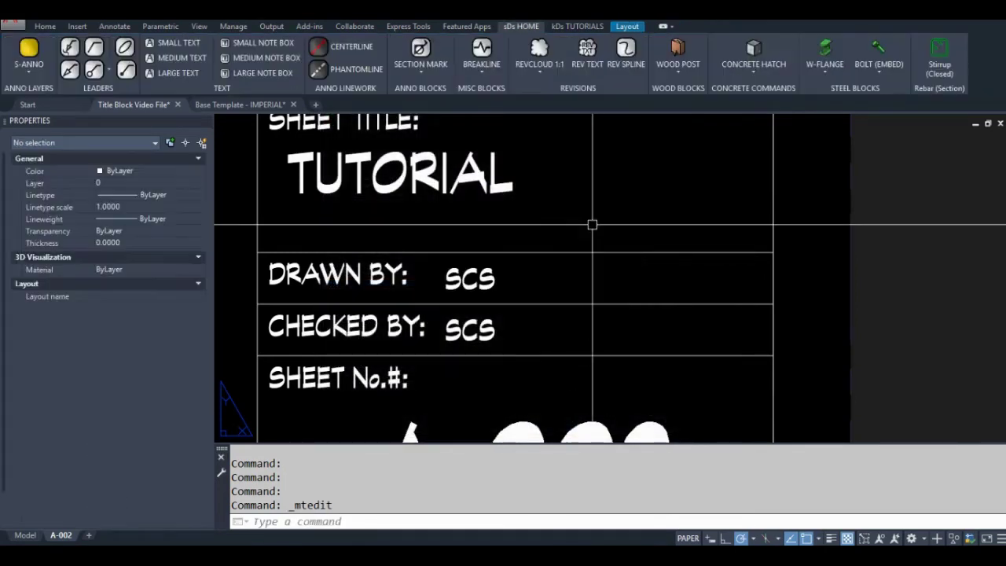
Step: Inspect the project number placeholder in its text editor and close it without editing
{"action": "mouse_move", "coordinate": [593, 228]}
{"action": "middle_mouse_down"}
{"action": "mouse_move", "coordinate": [566, 259]}
{"action": "mouse_move", "coordinate": [568, 321]}
{"action": "middle_mouse_up"}
{"action": "scroll", "coordinate": [559, 233], "scroll_direction": "down", "scroll_amount": 2}
{"action": "scroll", "coordinate": [566, 293], "scroll_direction": "down", "scroll_amount": 3}
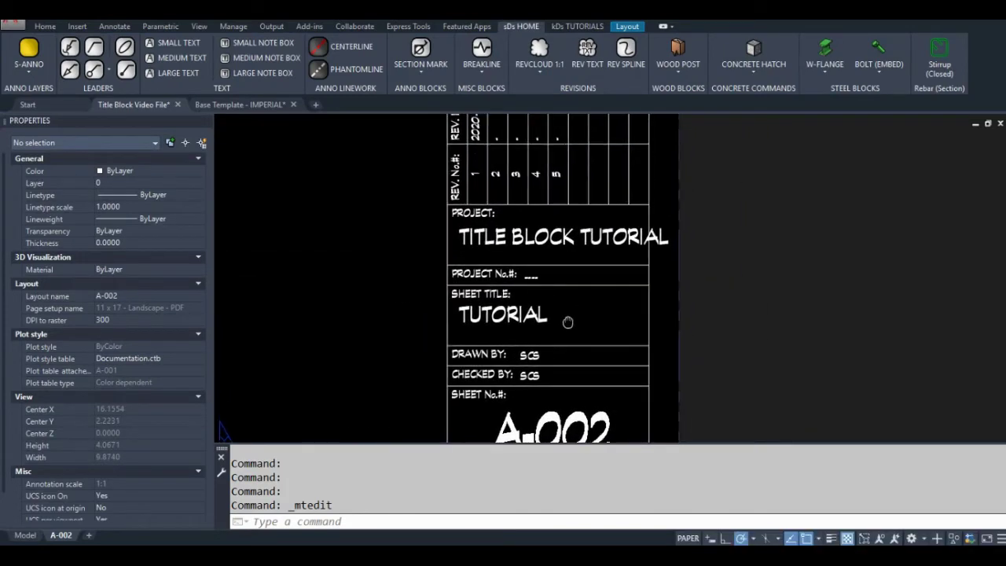
{"action": "scroll", "coordinate": [533, 267], "scroll_direction": "up", "scroll_amount": 2}
{"action": "left_click", "coordinate": [479, 276]}
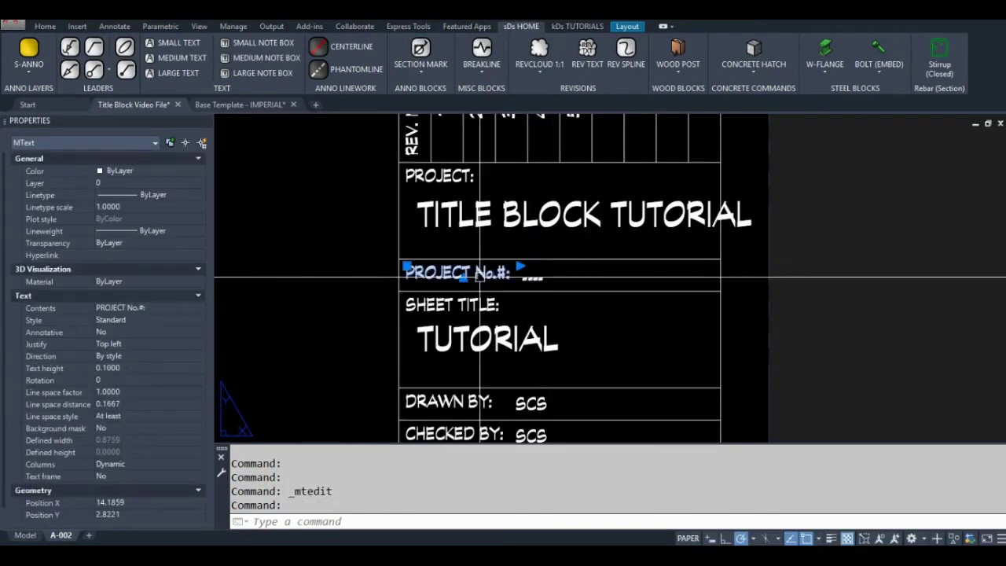
{"action": "key", "text": "Escape"}
{"action": "left_click", "coordinate": [528, 276]}
{"action": "double_click", "coordinate": [532, 276]}
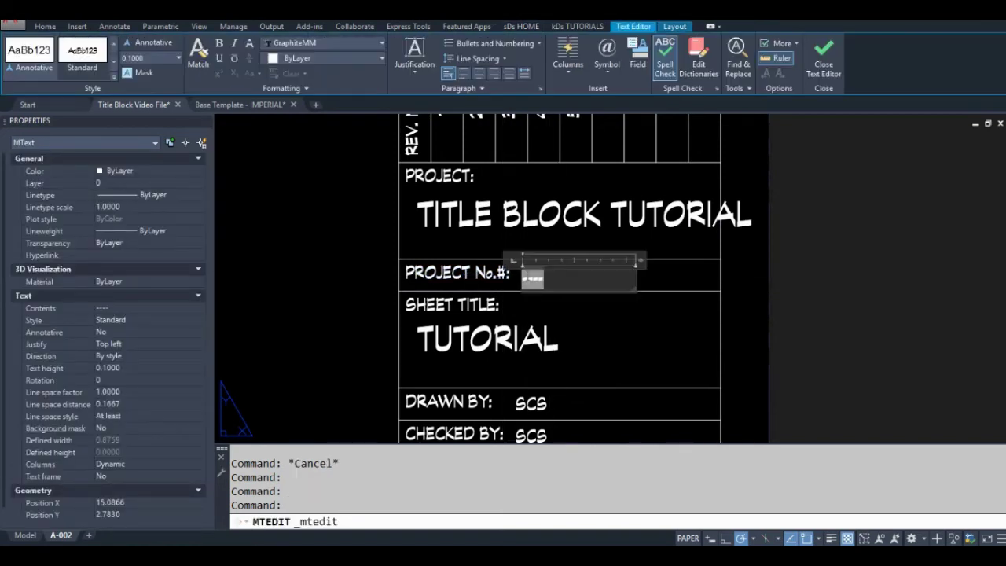
{"action": "scroll", "coordinate": [542, 281], "scroll_direction": "up", "scroll_amount": 1}
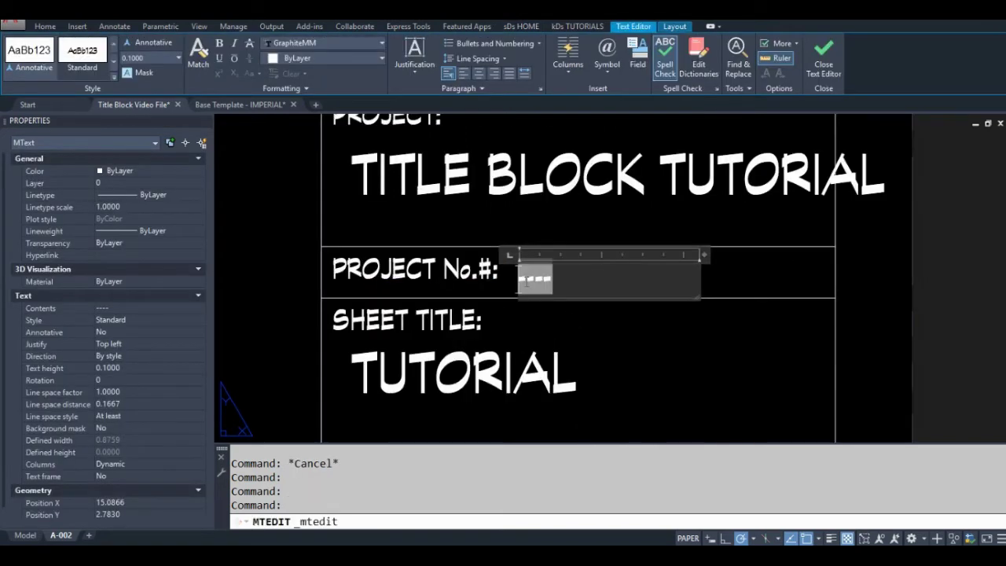
{"action": "left_click", "coordinate": [577, 316]}
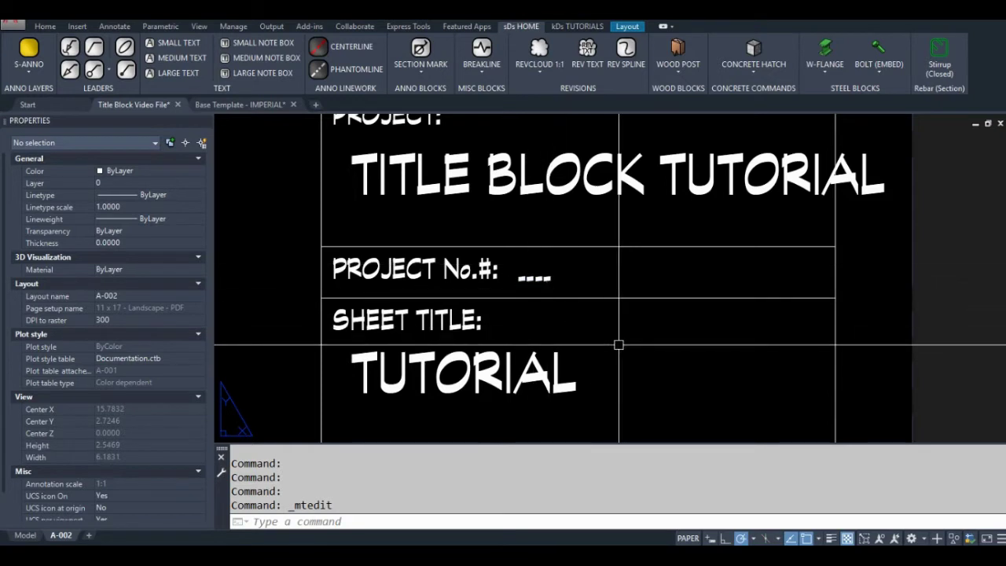
Step: Review the custom drawing properties with DWGPROPS and cancel without changes
{"action": "type", "text": "dwgprops"}
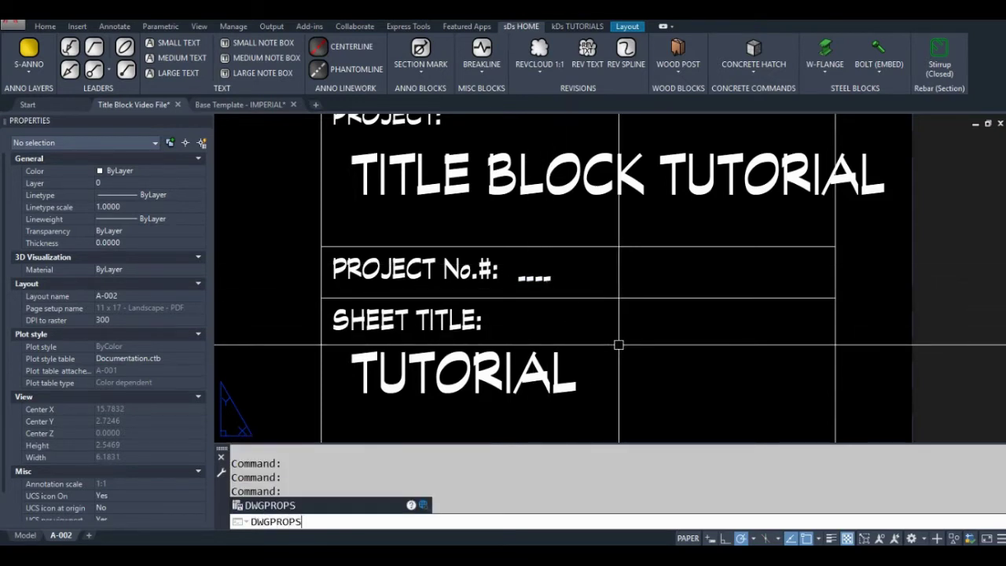
{"action": "key", "text": "Return"}
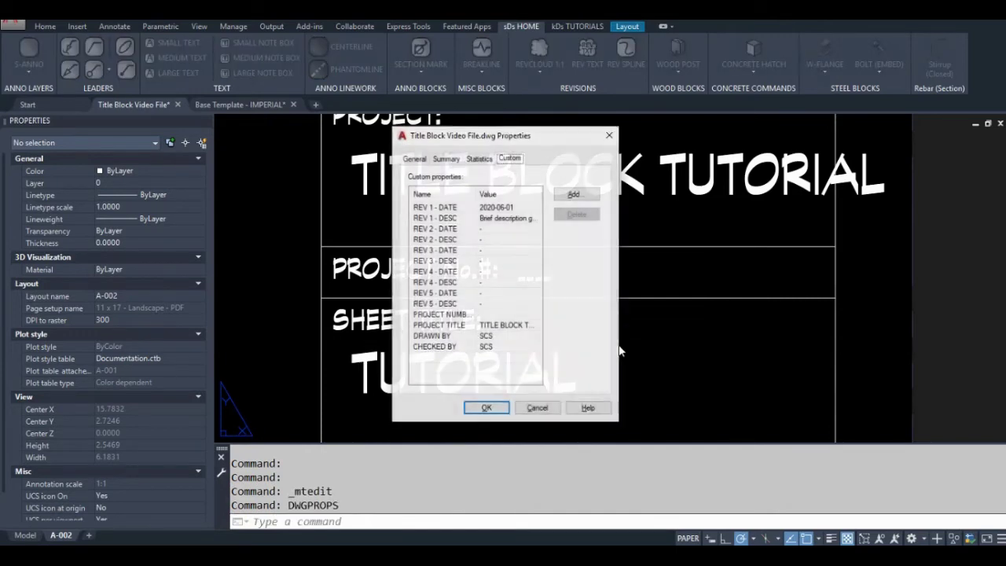
{"action": "left_click", "coordinate": [537, 408]}
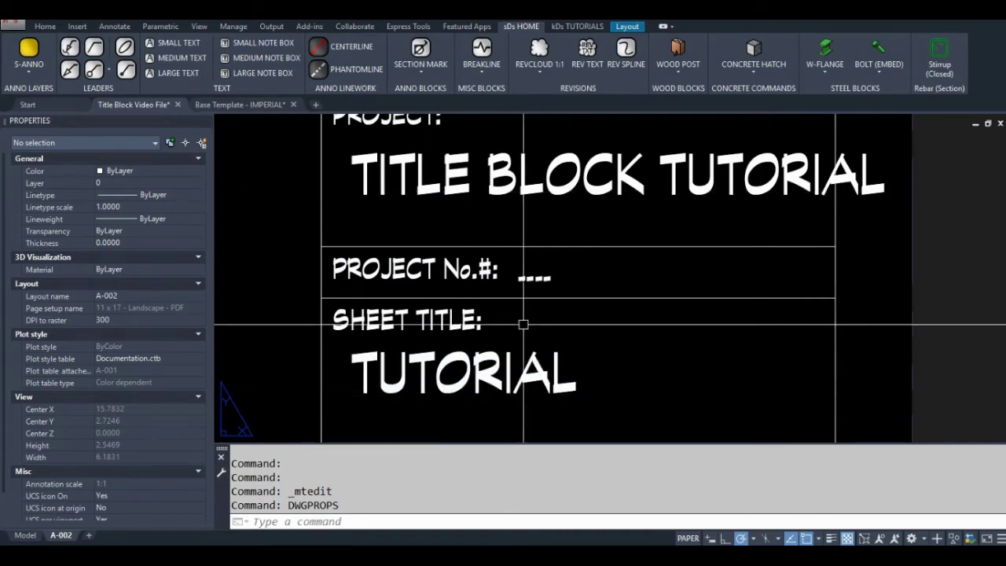
Step: Blank out the PROJECT NUMBER custom drawing property and regenerate the layout
{"action": "type", "text": "dwgprop"}
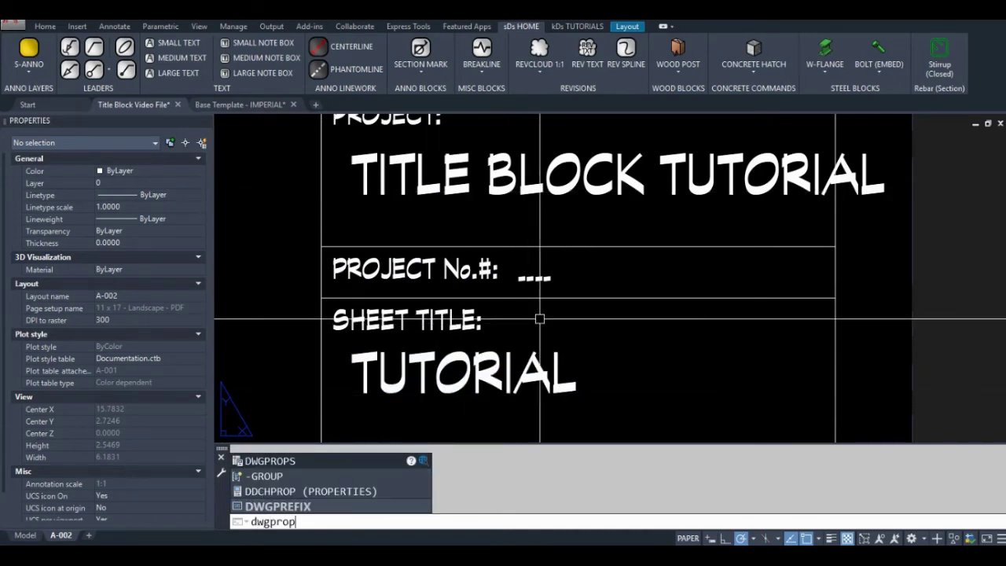
{"action": "key", "text": "Return"}
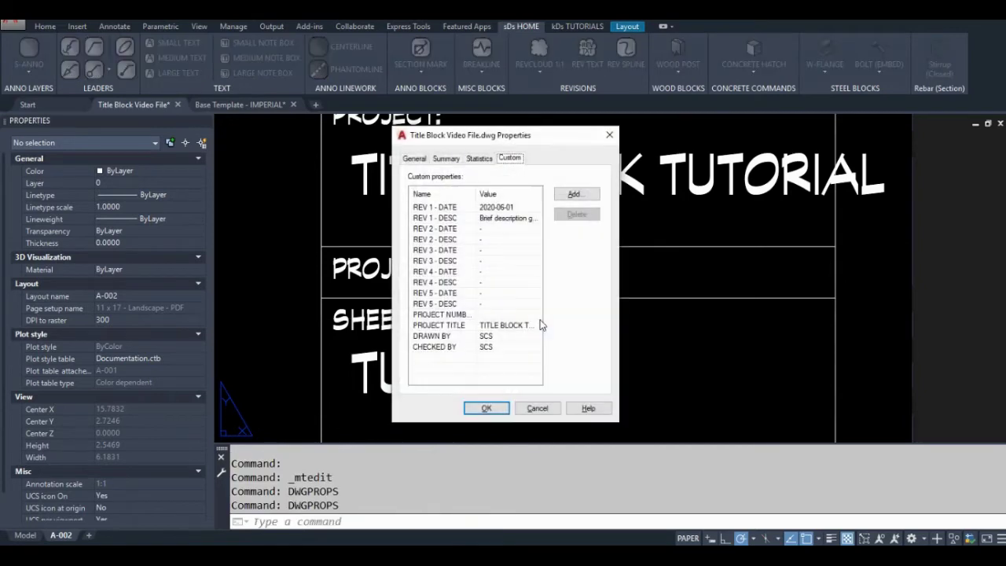
{"action": "left_click", "coordinate": [442, 315]}
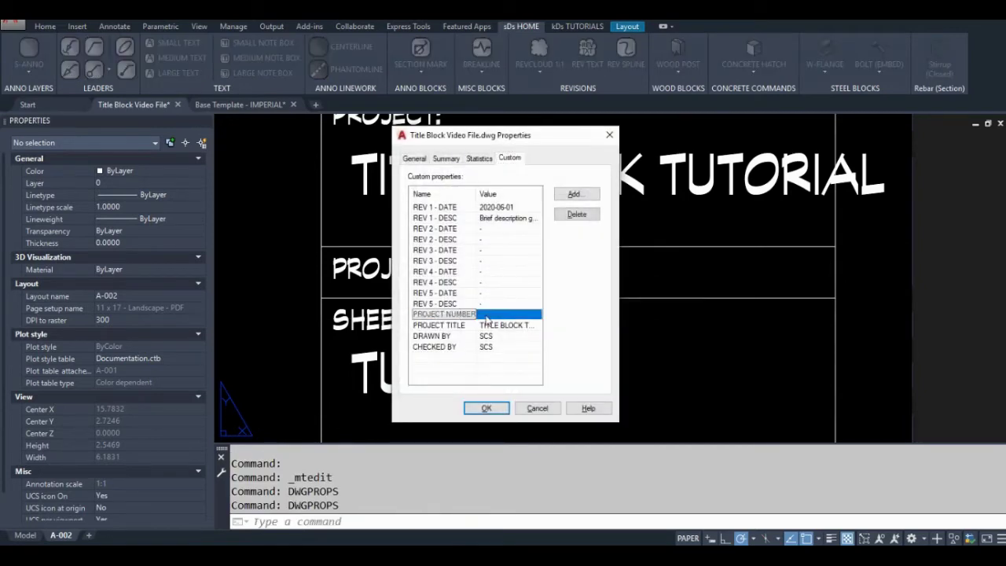
{"action": "left_click", "coordinate": [488, 314]}
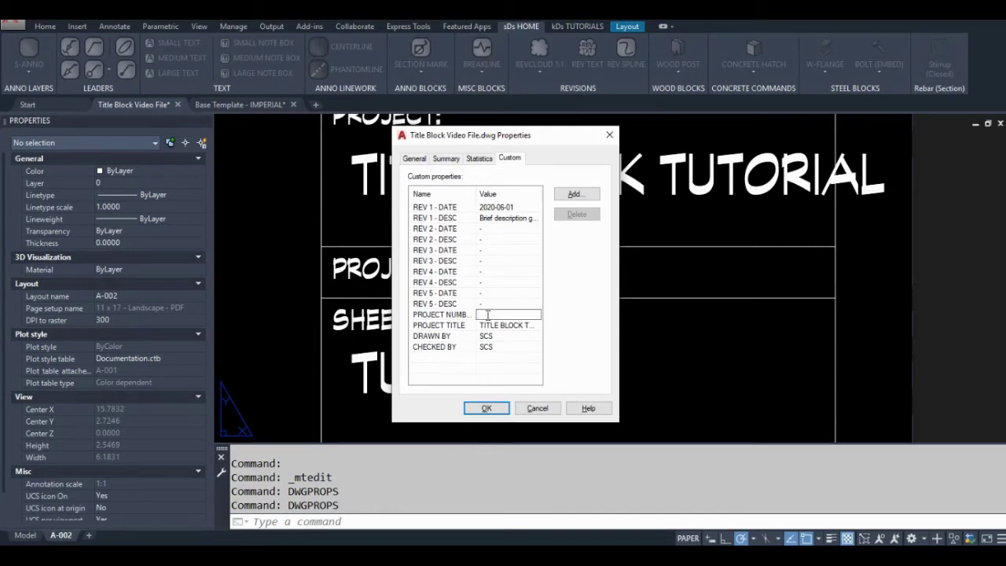
{"action": "left_click", "coordinate": [476, 409]}
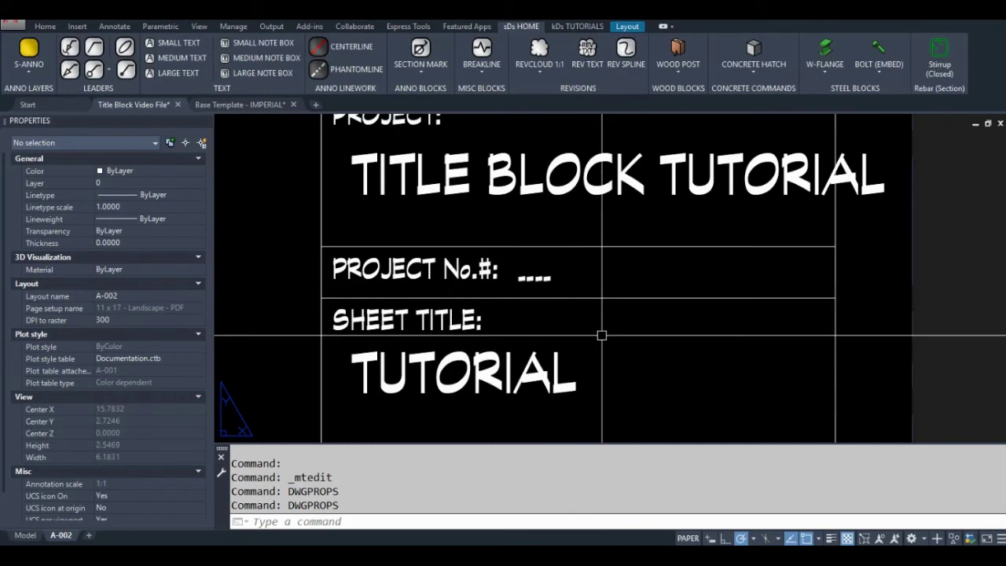
{"action": "type", "text": "re"}
{"action": "key", "text": "space"}
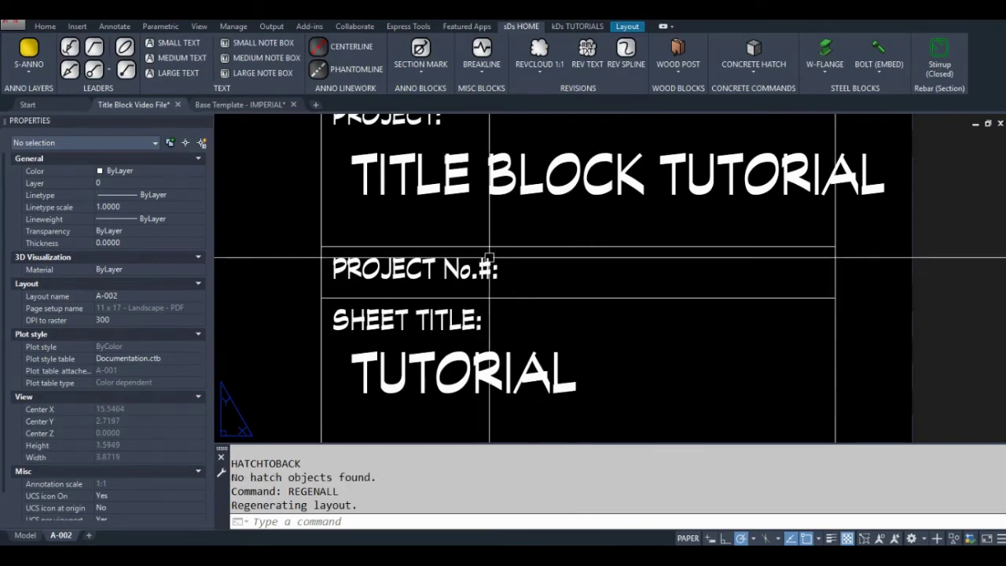
{"action": "left_click", "coordinate": [474, 281]}
{"action": "left_click", "coordinate": [528, 226]}
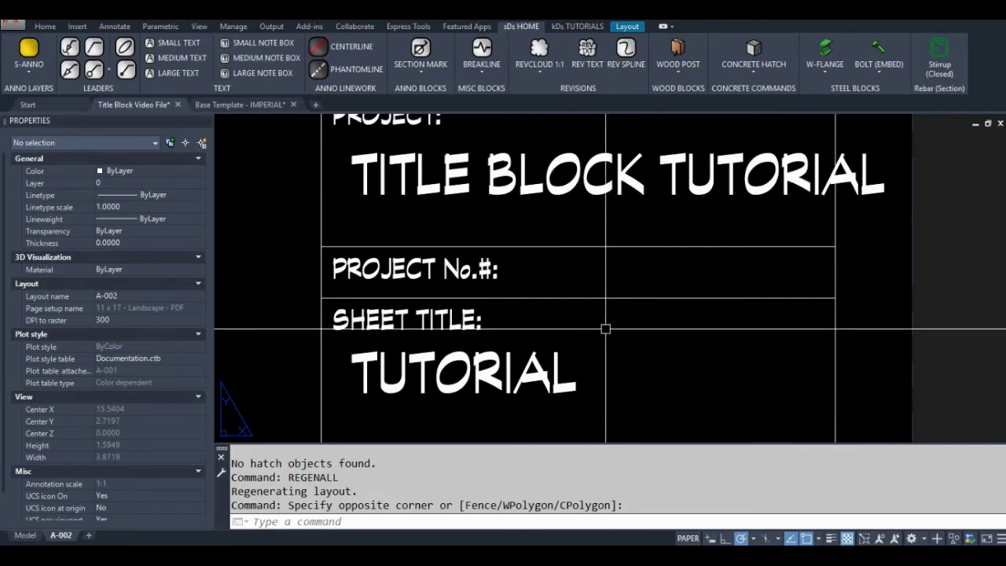
{"action": "type", "text": "field"}
{"action": "key", "text": "BackSpace"}
{"action": "key", "text": "BackSpace"}
{"action": "key", "text": "BackSpace"}
{"action": "key", "text": "BackSpace"}
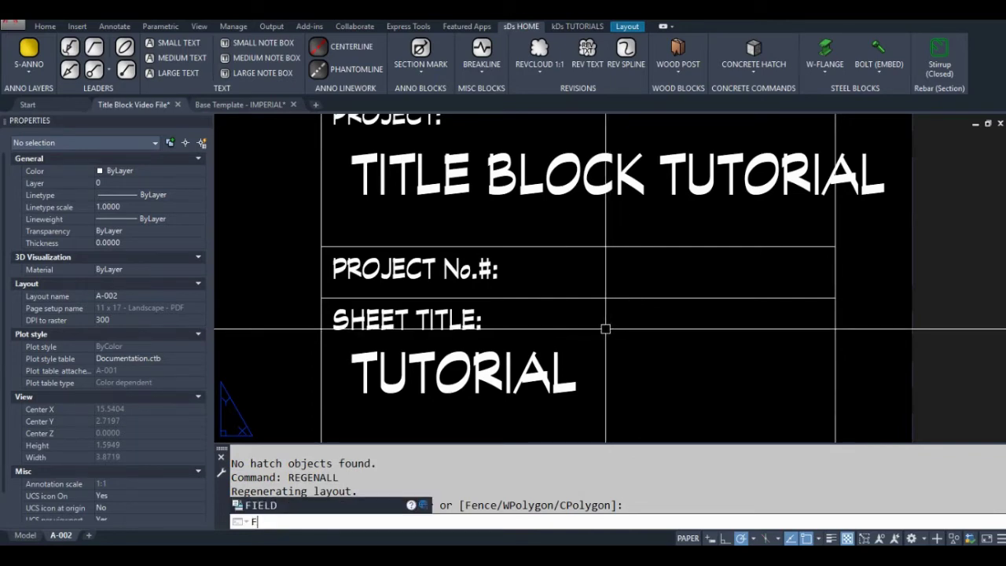
{"action": "key", "text": "BackSpace"}
Step: Reopen the custom drawing properties and enter a dashed placeholder as the PROJECT NUMBER value
{"action": "type", "text": "Dwgp"}
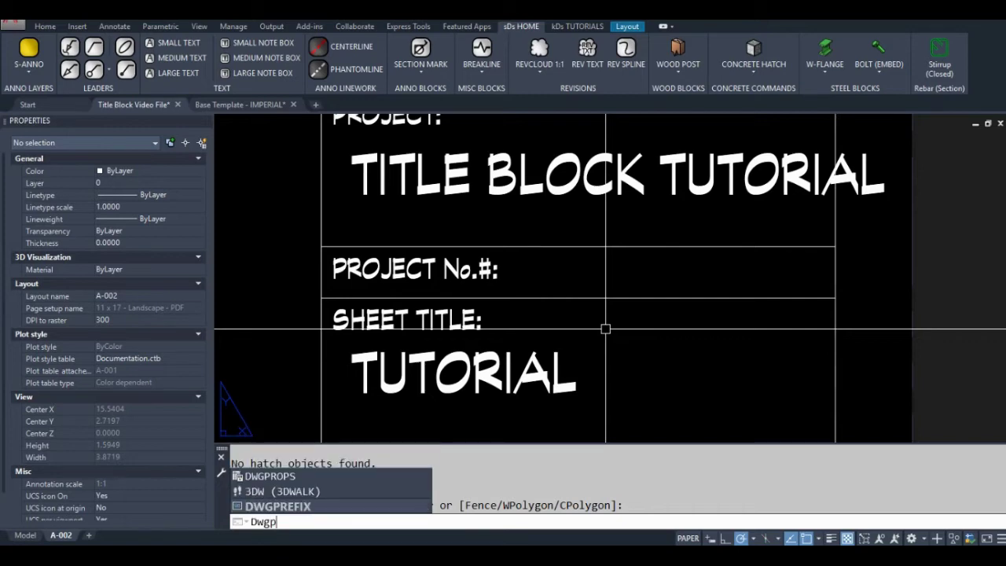
{"action": "type", "text": "rops"}
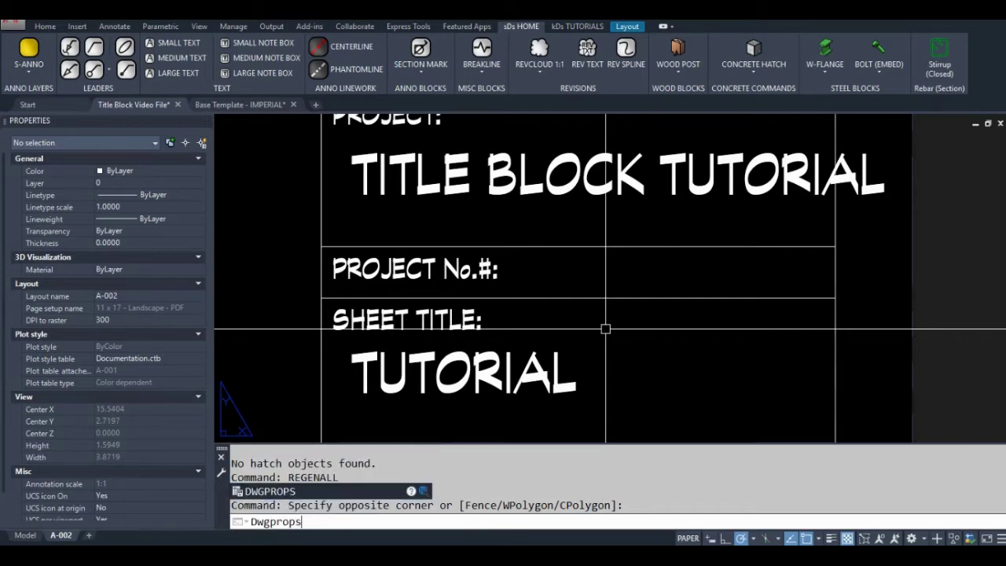
{"action": "key", "text": "Return"}
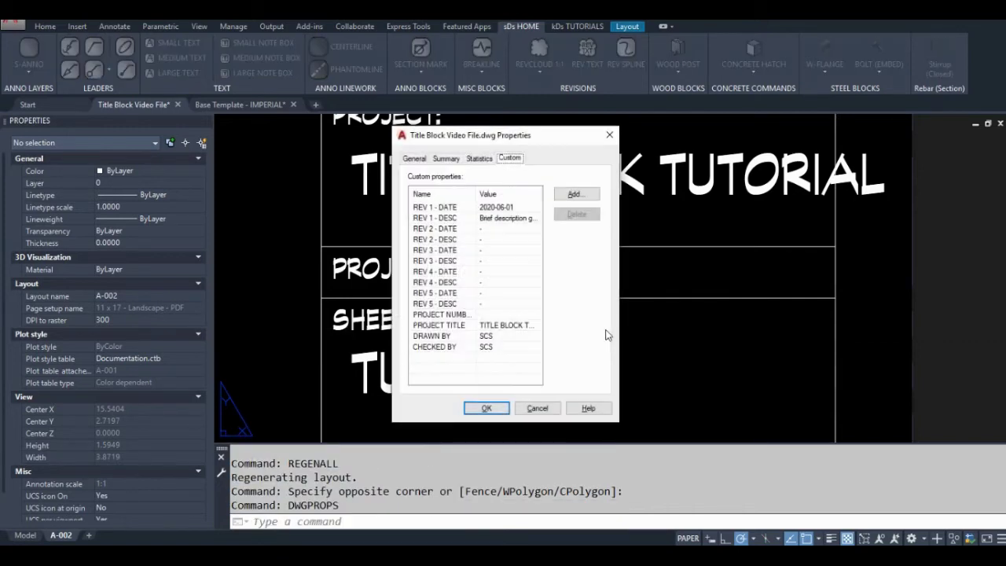
{"action": "double_click", "coordinate": [492, 313]}
{"action": "type", "text": "1"}
{"action": "key", "text": "BackSpace"}
{"action": "key", "text": "BackSpace"}
{"action": "key", "text": "BackSpace"}
{"action": "key", "text": "BackSpace"}
{"action": "key", "text": "BackSpace"}
{"action": "key", "text": "BackSpace"}
{"action": "key", "text": "BackSpace"}
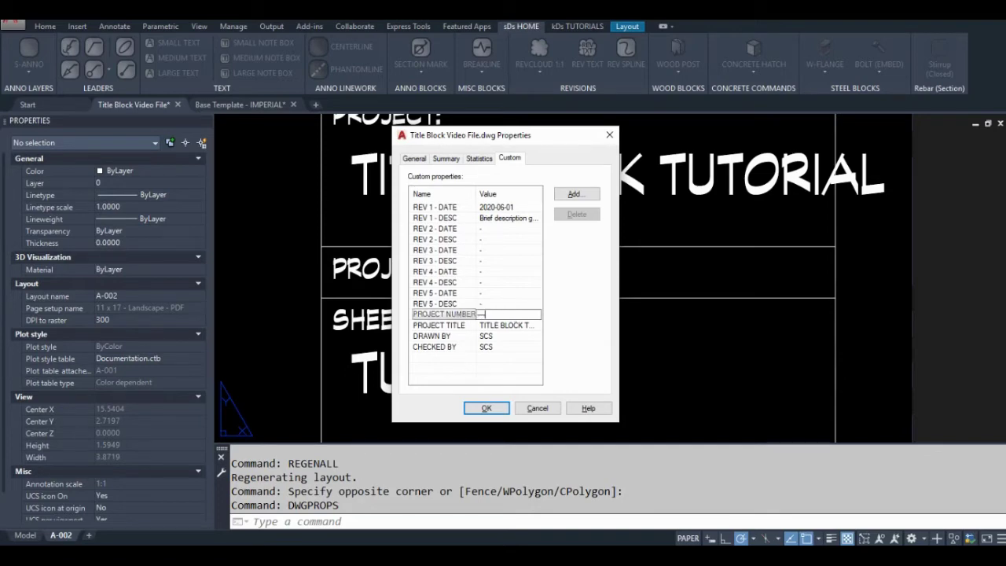
Step: Set the PROJECT NUMBER custom property to 1234567, accept the drawing properties and regenerate the layout
{"action": "left_click_drag", "start_coordinate": [486, 314], "coordinate": [454, 320]}
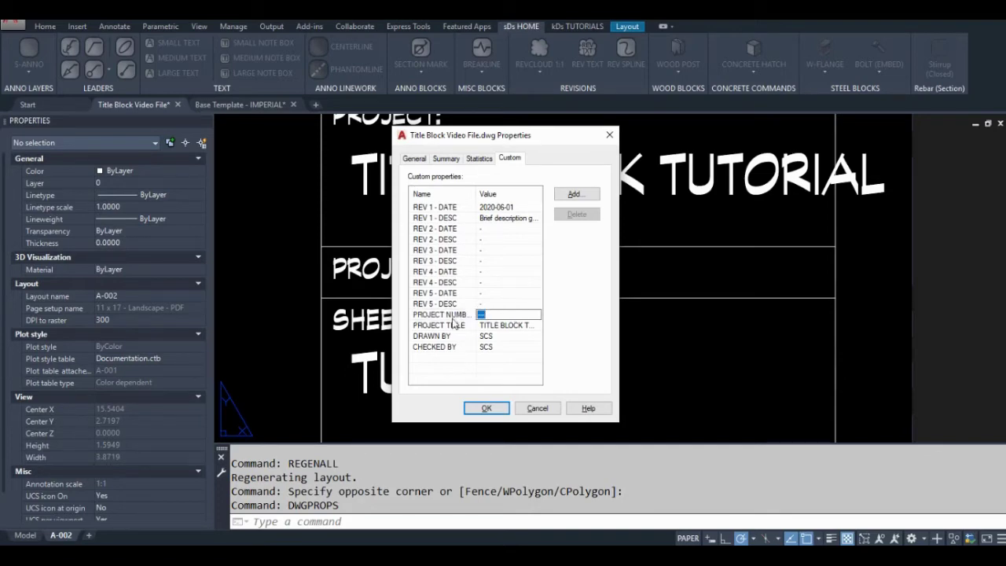
{"action": "type", "text": "12"}
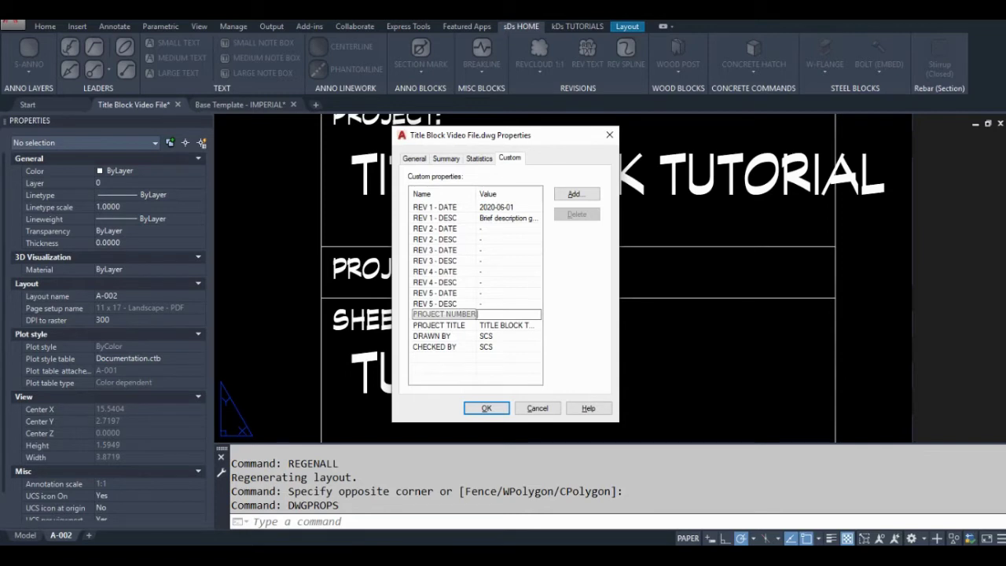
{"action": "type", "text": "1234567"}
{"action": "left_click", "coordinate": [483, 409]}
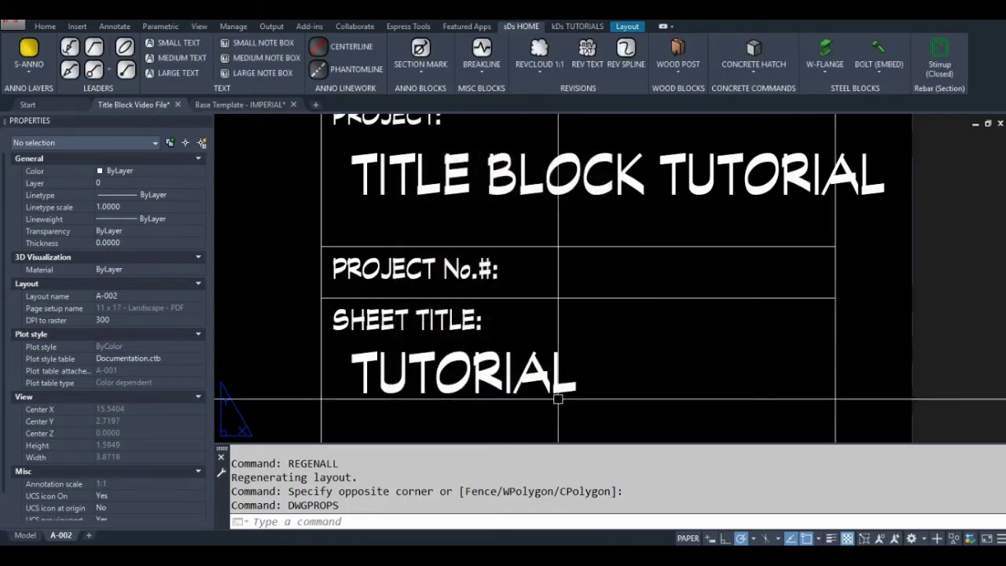
{"action": "type", "text": "re"}
{"action": "key", "text": "space"}
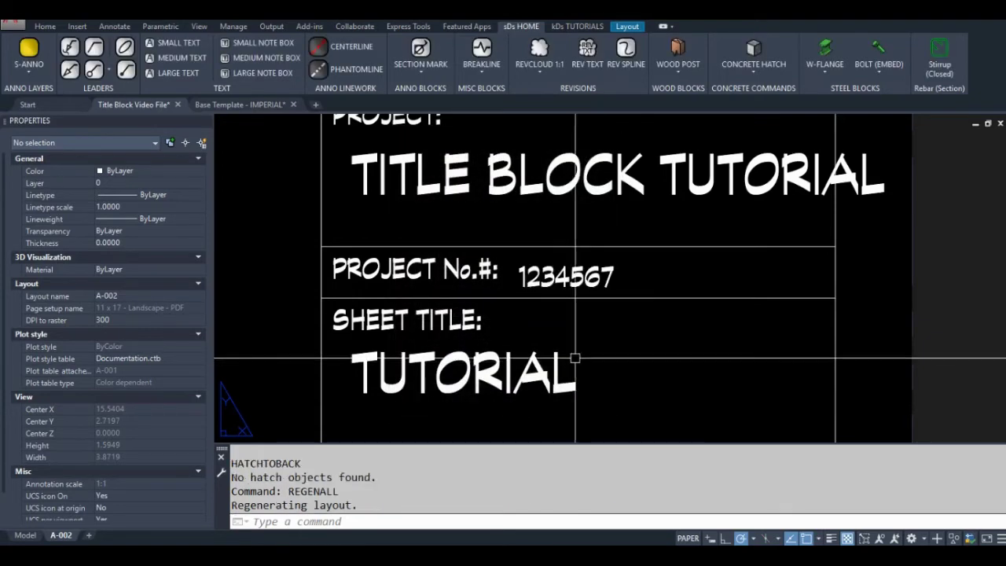
Step: Try to adjust the text box width of the oversized project title in its text editor, and close the editor
{"action": "middle_click_drag", "start_coordinate": [592, 313], "coordinate": [593, 341]}
{"action": "mouse_move", "coordinate": [617, 282]}
{"action": "middle_mouse_down"}
{"action": "mouse_move", "coordinate": [592, 363]}
{"action": "mouse_move", "coordinate": [602, 326]}
{"action": "mouse_move", "coordinate": [593, 281]}
{"action": "middle_mouse_up"}
{"action": "scroll", "coordinate": [599, 333], "scroll_direction": "down", "scroll_amount": 2}
{"action": "scroll", "coordinate": [599, 269], "scroll_direction": "down", "scroll_amount": 2}
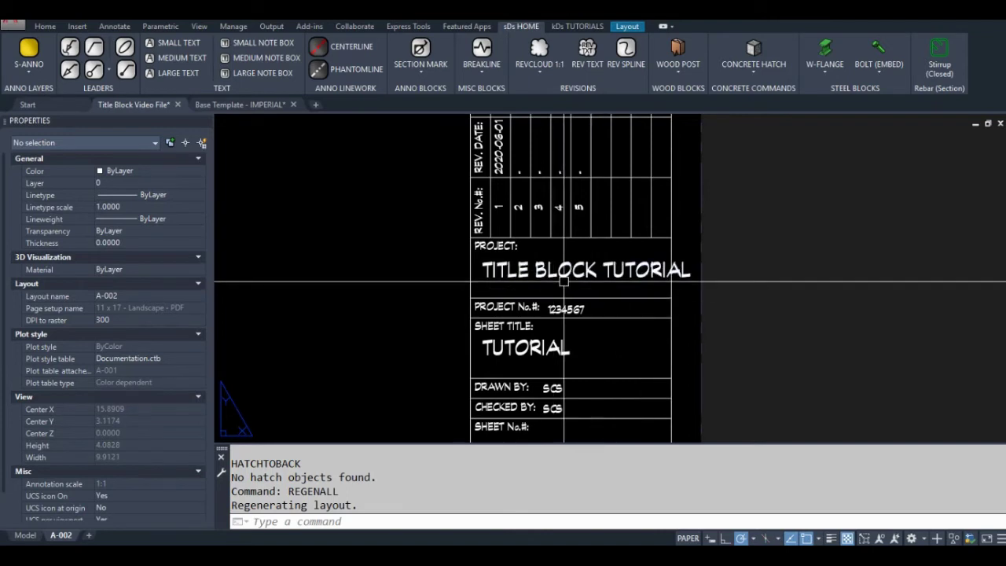
{"action": "scroll", "coordinate": [562, 287], "scroll_direction": "down", "scroll_amount": 3}
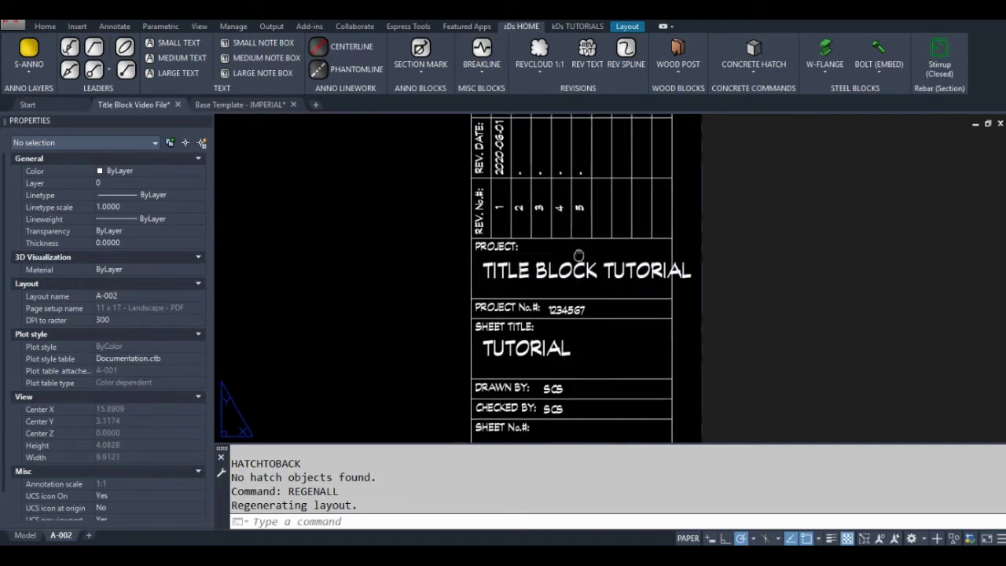
{"action": "middle_click_drag", "start_coordinate": [550, 335], "coordinate": [629, 328]}
{"action": "scroll", "coordinate": [550, 320], "scroll_direction": "up", "scroll_amount": 4}
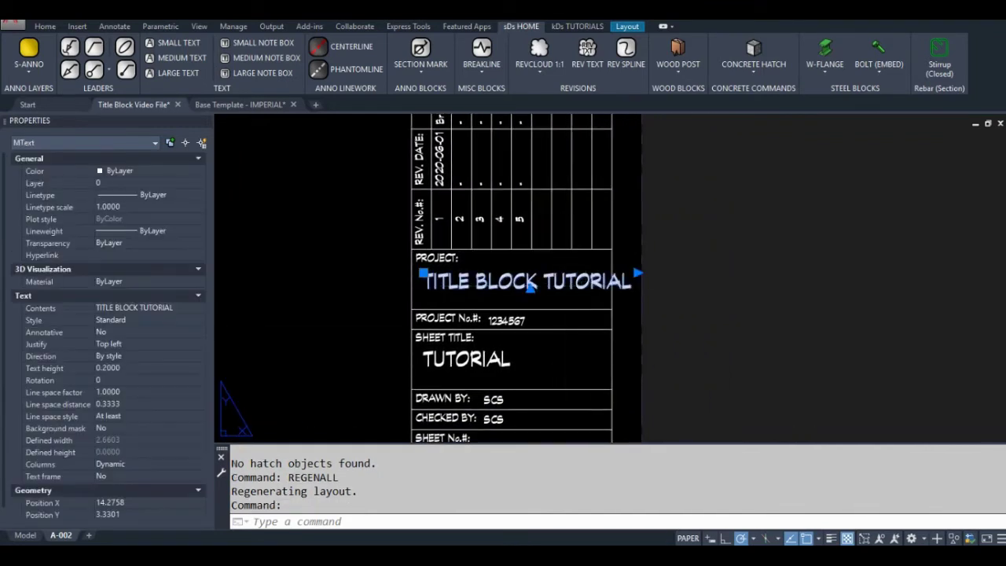
{"action": "double_click", "coordinate": [609, 281]}
{"action": "mouse_move", "coordinate": [642, 264]}
{"action": "left_mouse_down"}
{"action": "mouse_move", "coordinate": [612, 261]}
{"action": "mouse_move", "coordinate": [646, 261]}
{"action": "left_mouse_up"}
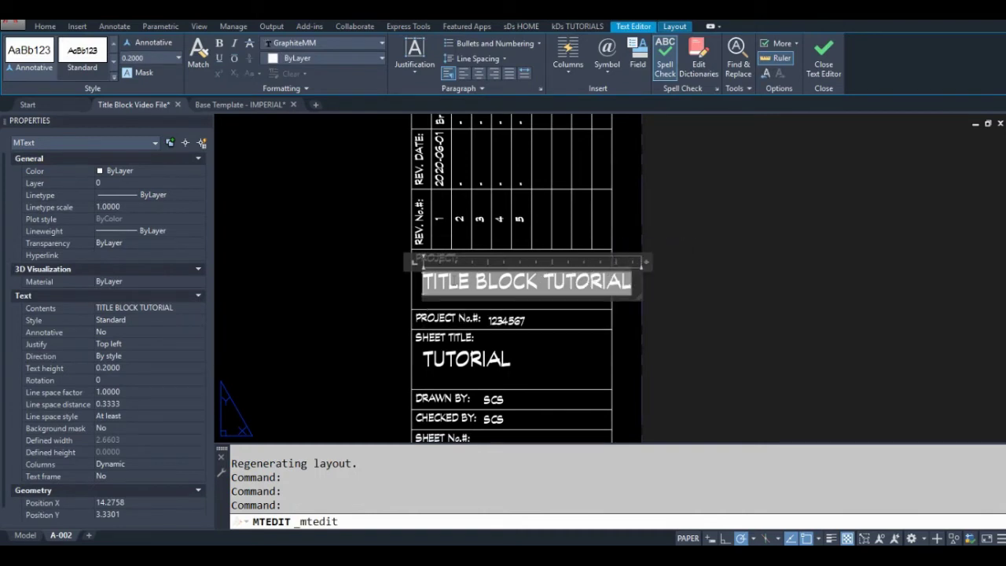
{"action": "left_click", "coordinate": [366, 296]}
Step: Scale the TITLE BLOCK TUTORIAL project title by .75 from its insertion point
{"action": "left_click", "coordinate": [519, 275]}
{"action": "type", "text": "sc"}
{"action": "key", "text": "Return"}
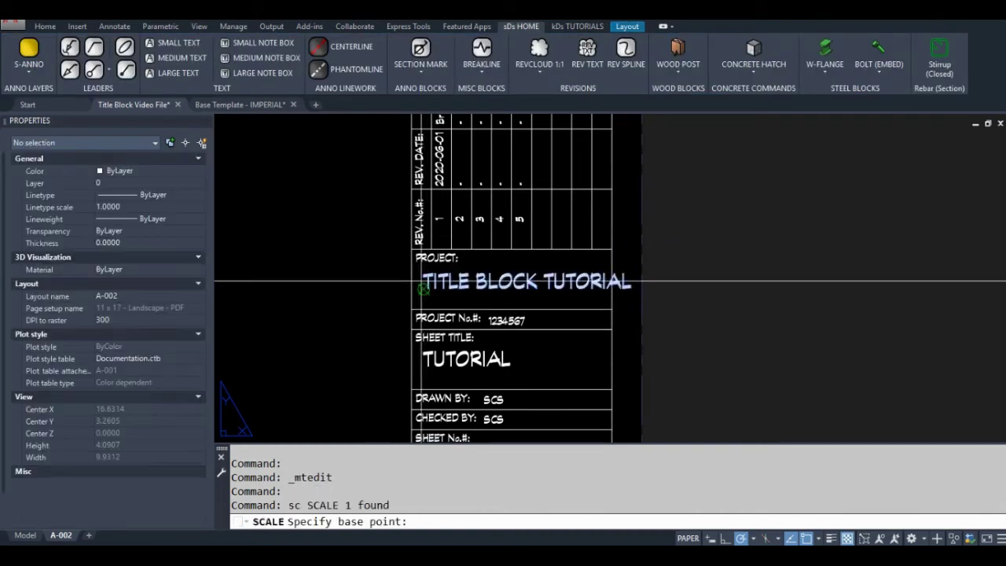
{"action": "left_click", "coordinate": [423, 272]}
{"action": "type", "text": ".75"}
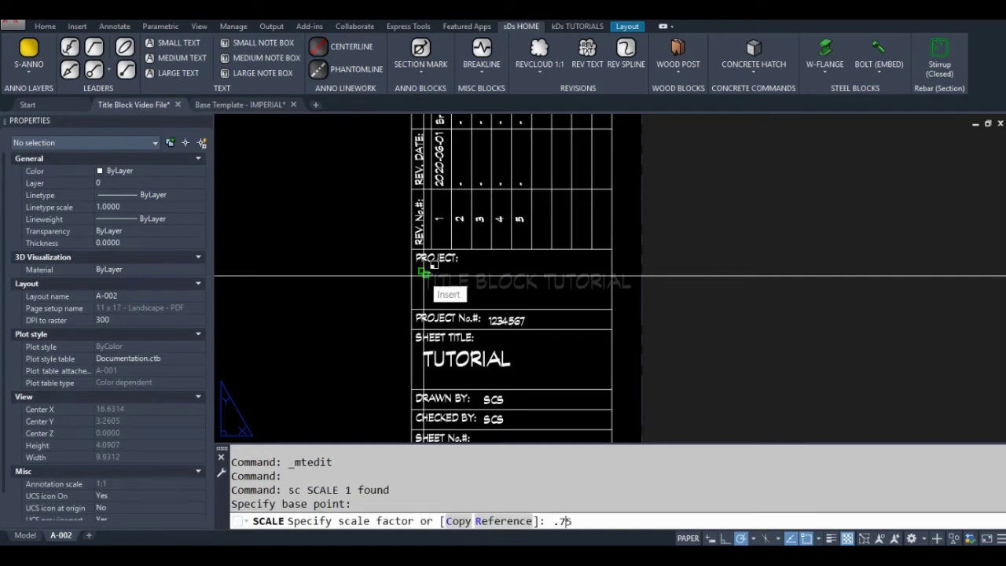
{"action": "key", "text": "Return"}
{"action": "middle_click_drag", "start_coordinate": [514, 245], "coordinate": [523, 325]}
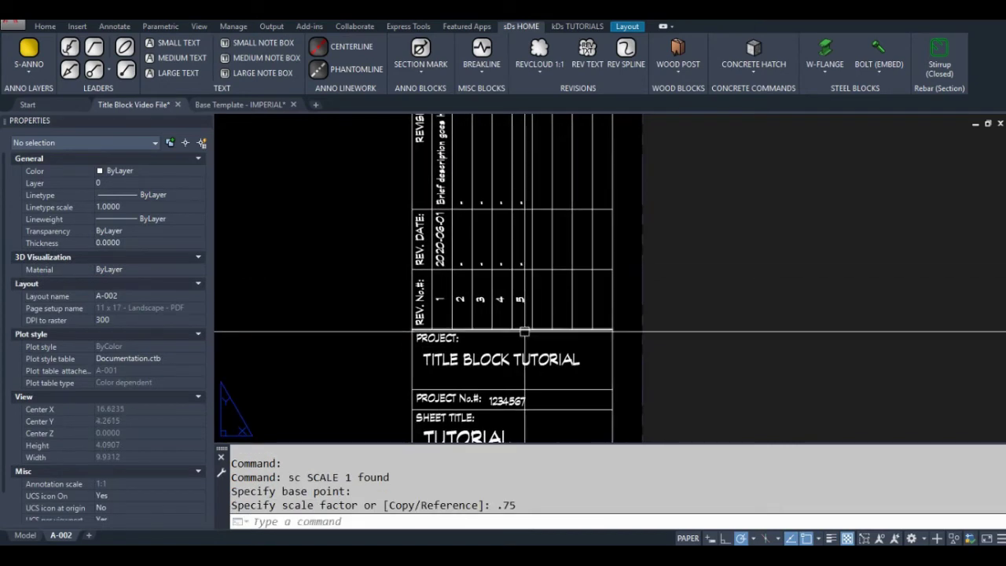
Step: Examine the revision table above the project cell, including its number, date and description entries
{"action": "middle_click_drag", "start_coordinate": [533, 246], "coordinate": [533, 317]}
{"action": "scroll", "coordinate": [588, 213], "scroll_direction": "down", "scroll_amount": 2}
{"action": "middle_click_drag", "start_coordinate": [564, 244], "coordinate": [563, 281]}
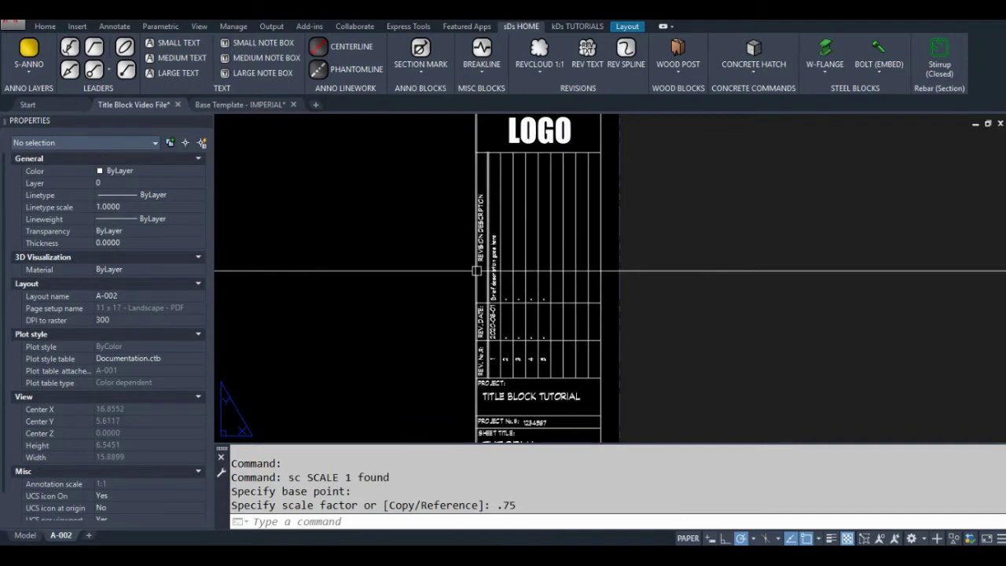
{"action": "middle_click_drag", "start_coordinate": [442, 291], "coordinate": [426, 233]}
{"action": "scroll", "coordinate": [476, 231], "scroll_direction": "up", "scroll_amount": 2}
{"action": "middle_click_drag", "start_coordinate": [473, 257], "coordinate": [458, 290]}
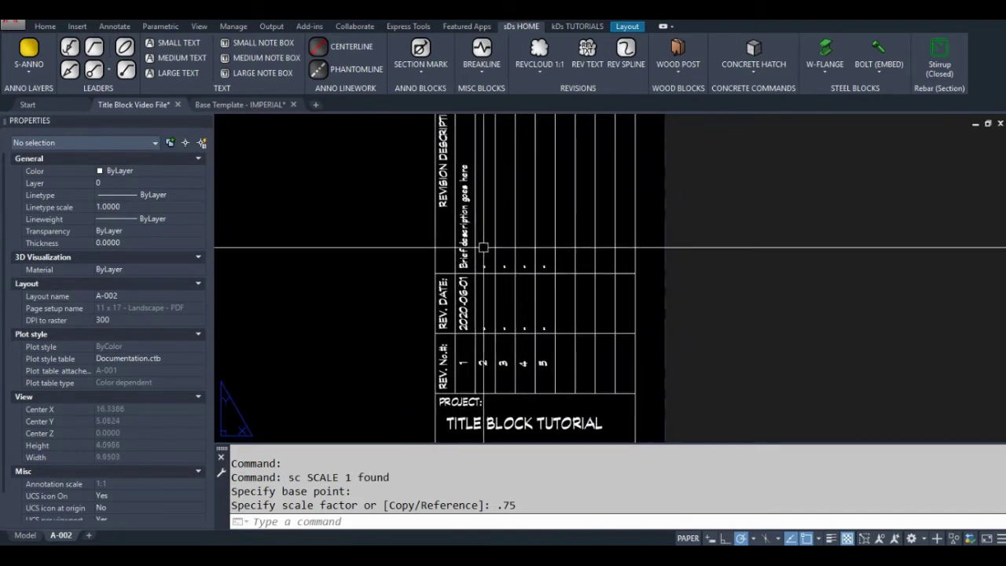
{"action": "middle_click_drag", "start_coordinate": [482, 247], "coordinate": [480, 278]}
{"action": "scroll", "coordinate": [471, 251], "scroll_direction": "down", "scroll_amount": 2}
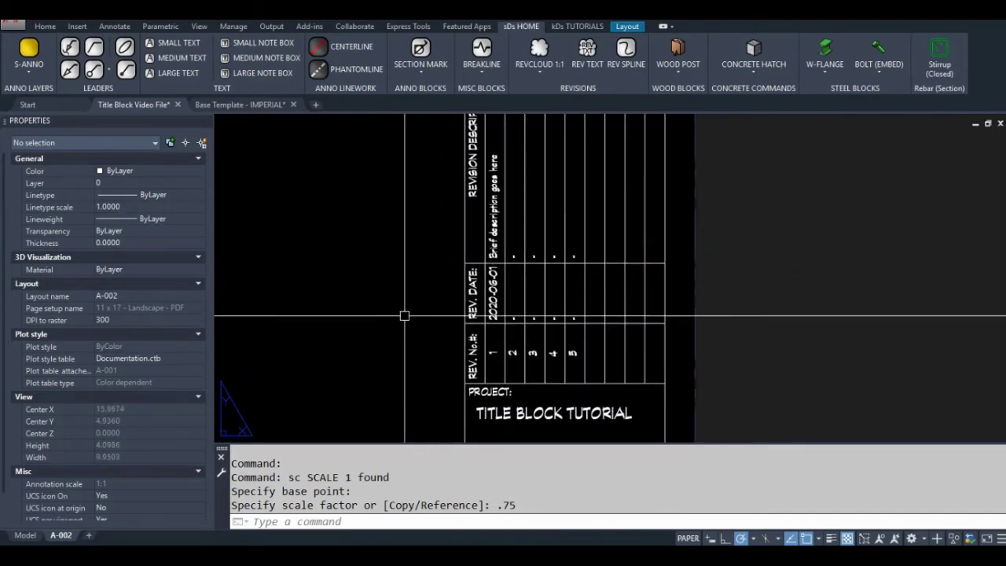
{"action": "scroll", "coordinate": [422, 331], "scroll_direction": "up", "scroll_amount": 2}
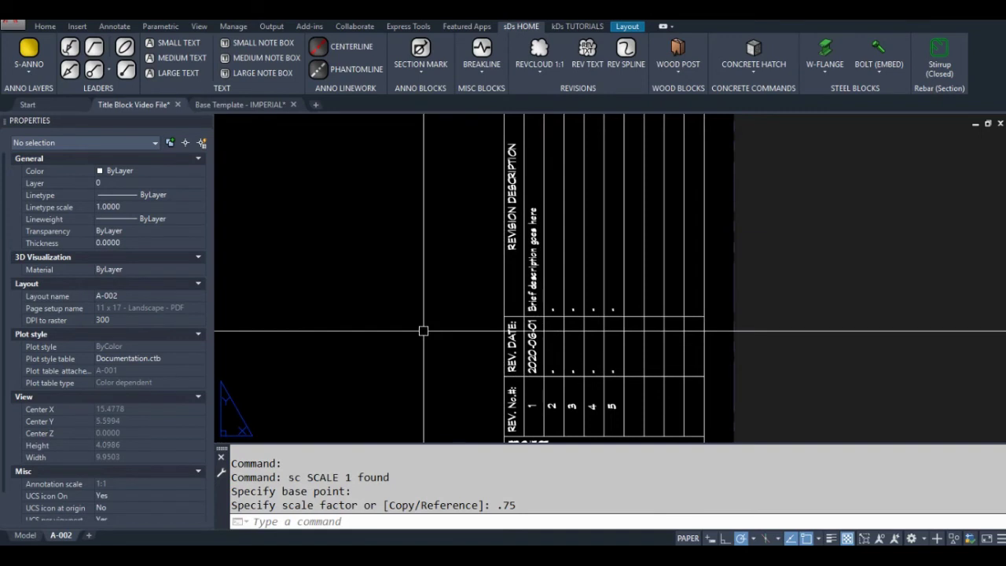
Step: Open the custom drawing properties and set REV 2 - DATE to 2020-06-14 and REV 2 - DESC to "Today's revisions"
{"action": "type", "text": "dwgprops"}
{"action": "key", "text": "Return"}
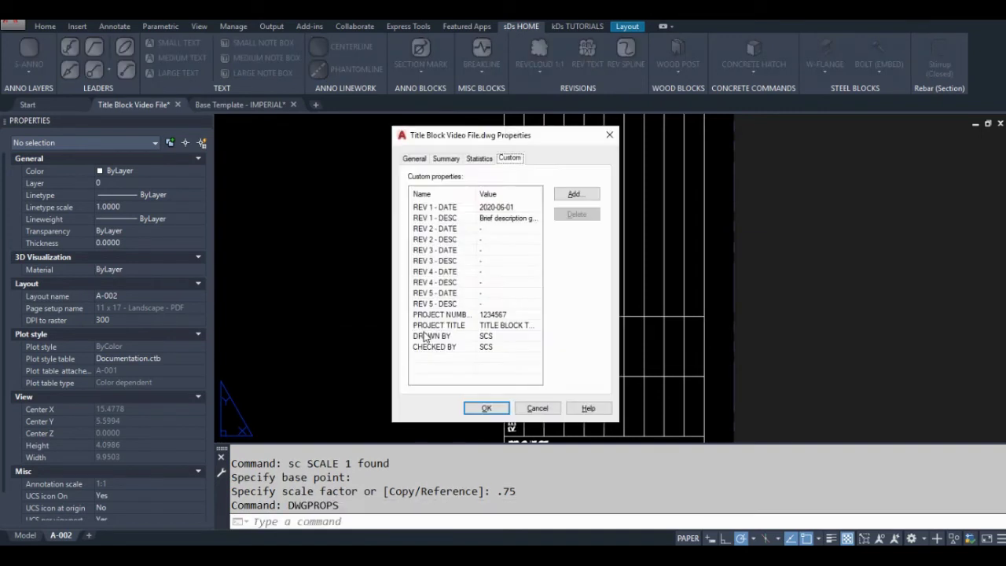
{"action": "left_click", "coordinate": [440, 228]}
{"action": "left_click", "coordinate": [440, 239]}
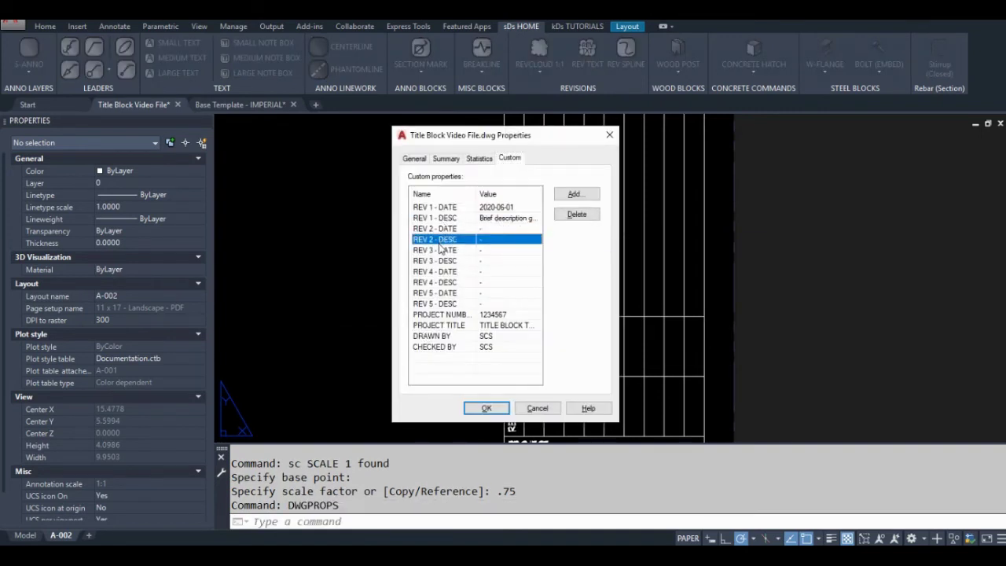
{"action": "left_click", "coordinate": [440, 250]}
{"action": "left_click", "coordinate": [443, 260]}
{"action": "left_click", "coordinate": [445, 272]}
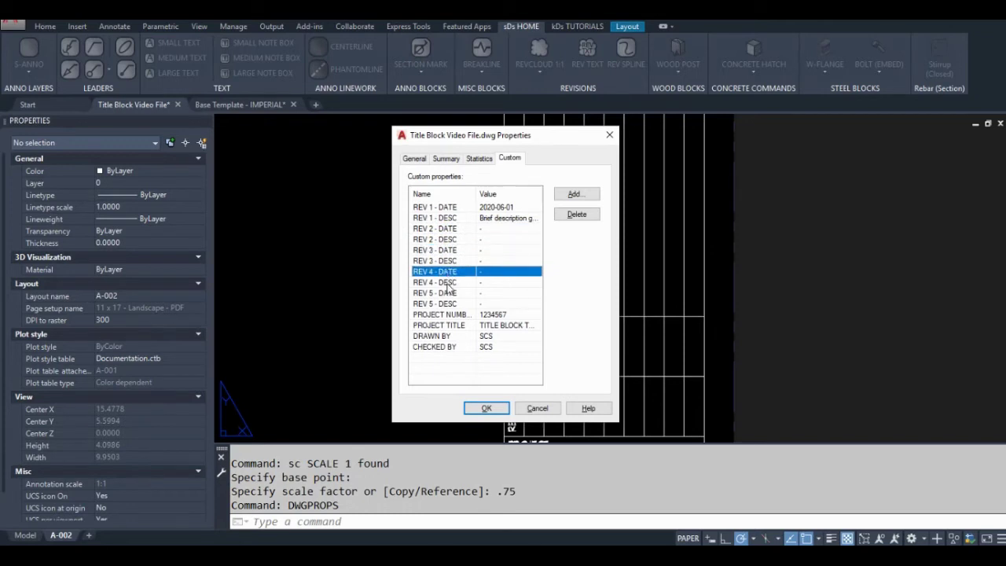
{"action": "left_click", "coordinate": [447, 283]}
{"action": "left_click", "coordinate": [449, 293]}
{"action": "left_click", "coordinate": [450, 304]}
{"action": "left_click", "coordinate": [446, 230]}
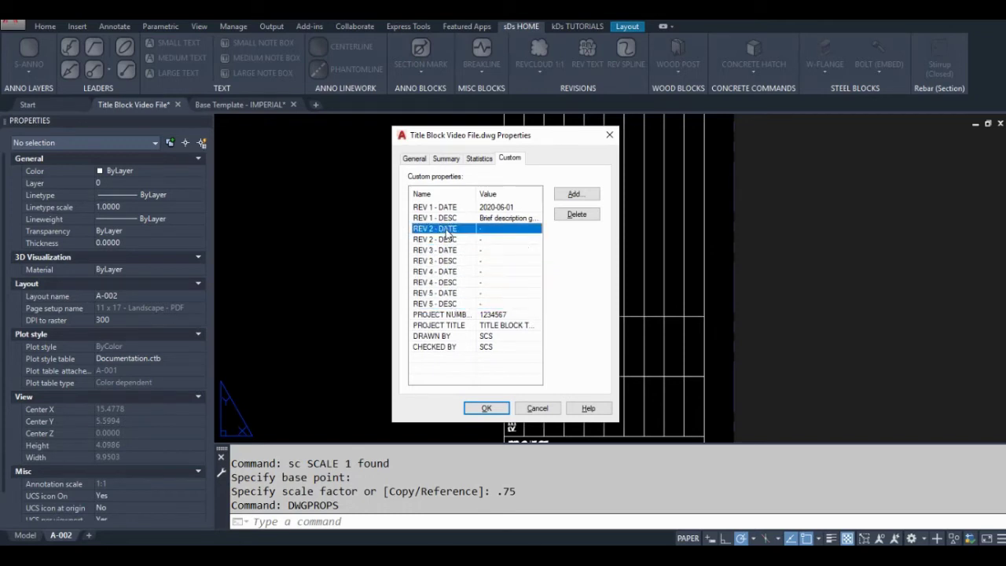
{"action": "left_click", "coordinate": [493, 229]}
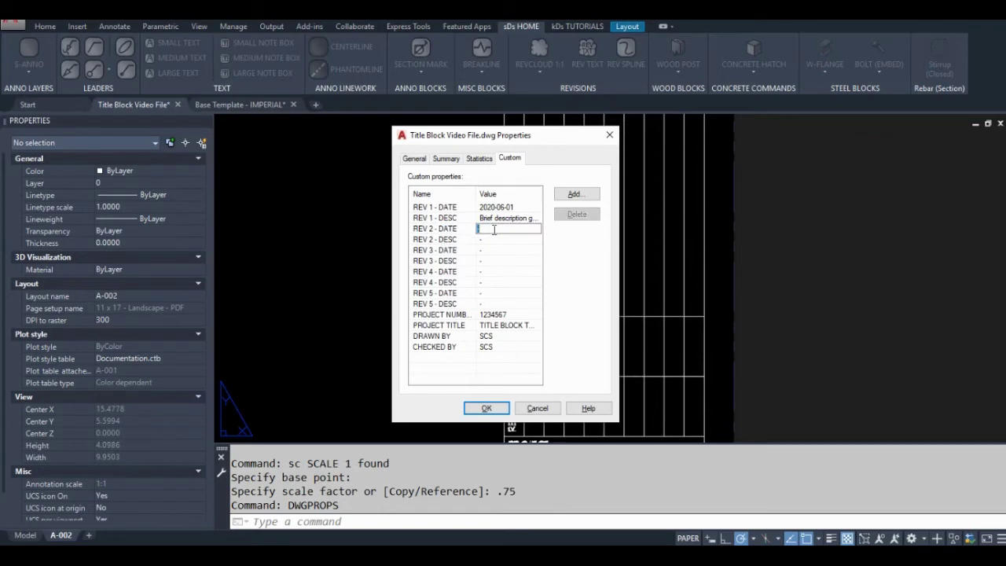
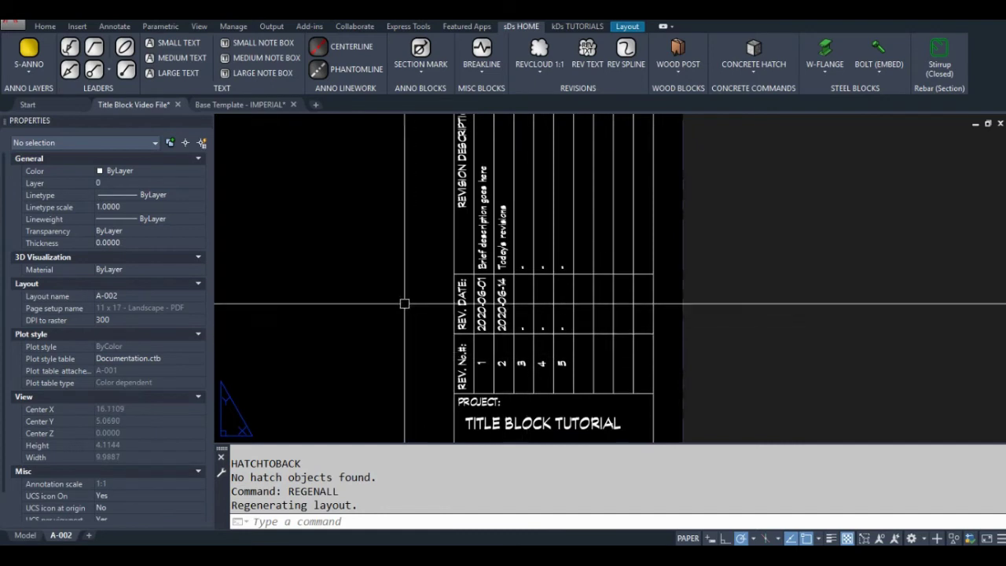
Step: Reopen the custom drawing properties, set REV 3 - DATE to 2020-06-15 and REV 3 - DESC to "Tomorrow's revisions", and accept them
{"action": "type", "text": "dwgp"}
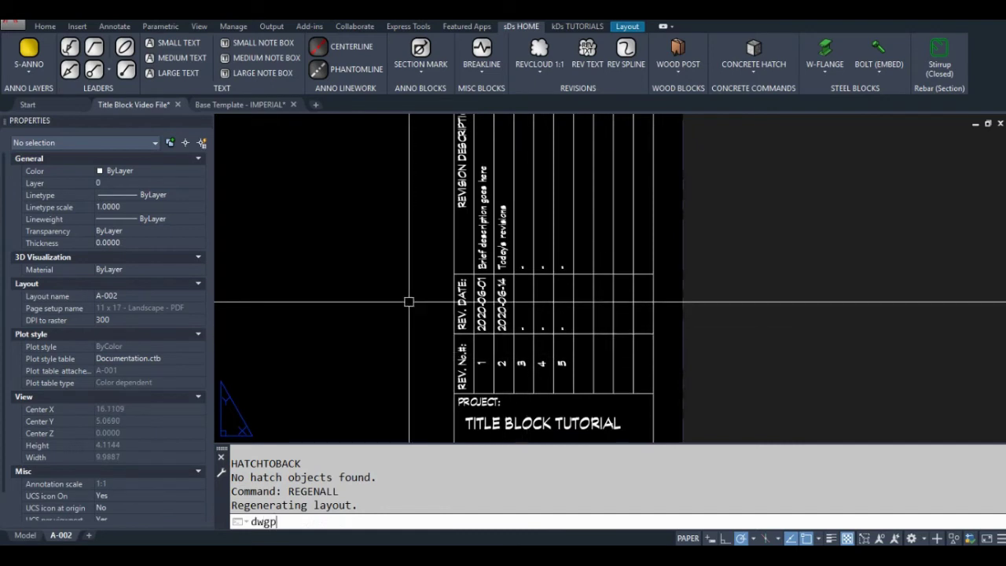
{"action": "type", "text": "rops"}
{"action": "key", "text": "Return"}
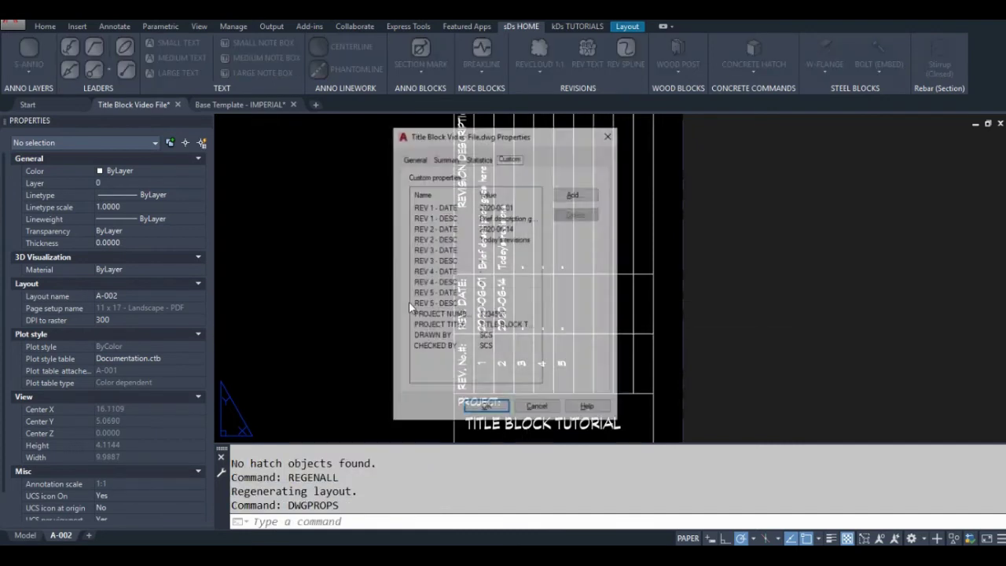
{"action": "double_click", "coordinate": [494, 250]}
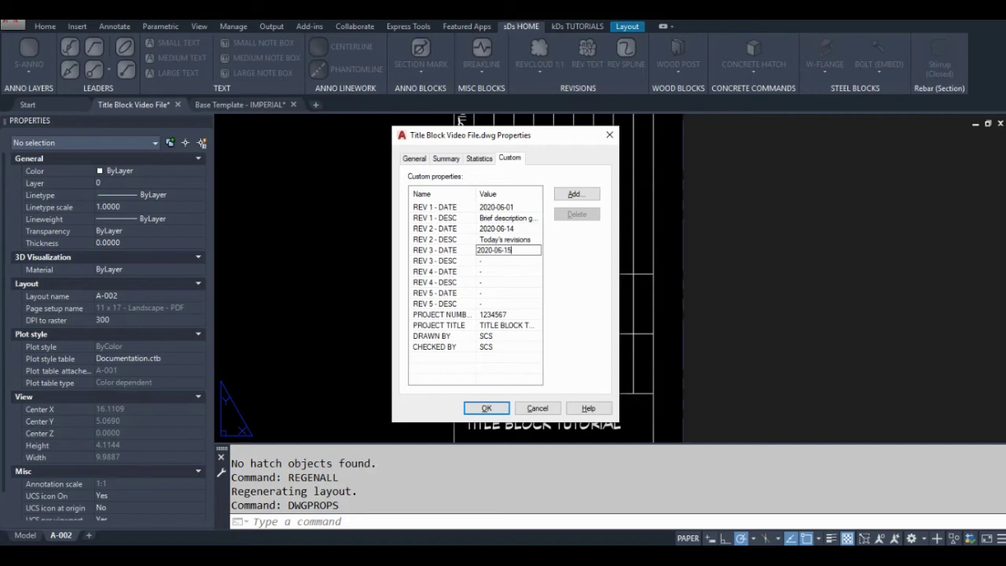
{"action": "left_click", "coordinate": [494, 271]}
{"action": "left_click", "coordinate": [493, 260]}
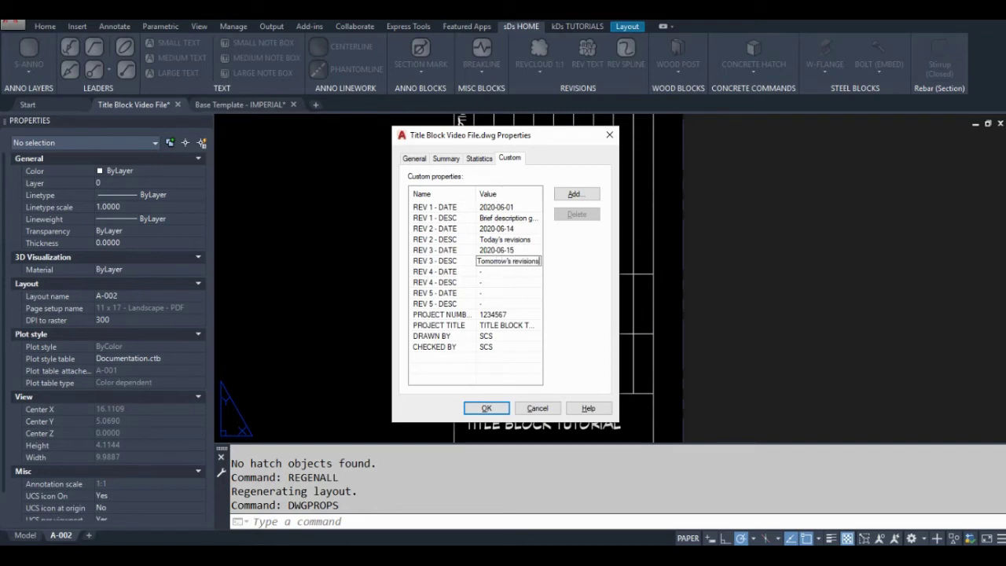
{"action": "key", "text": "Return"}
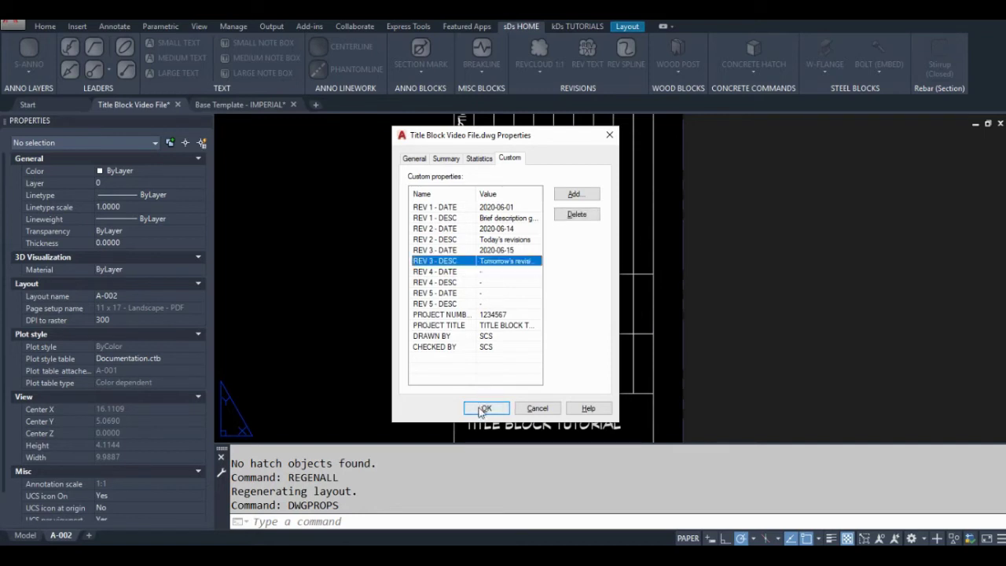
{"action": "left_click", "coordinate": [484, 409]}
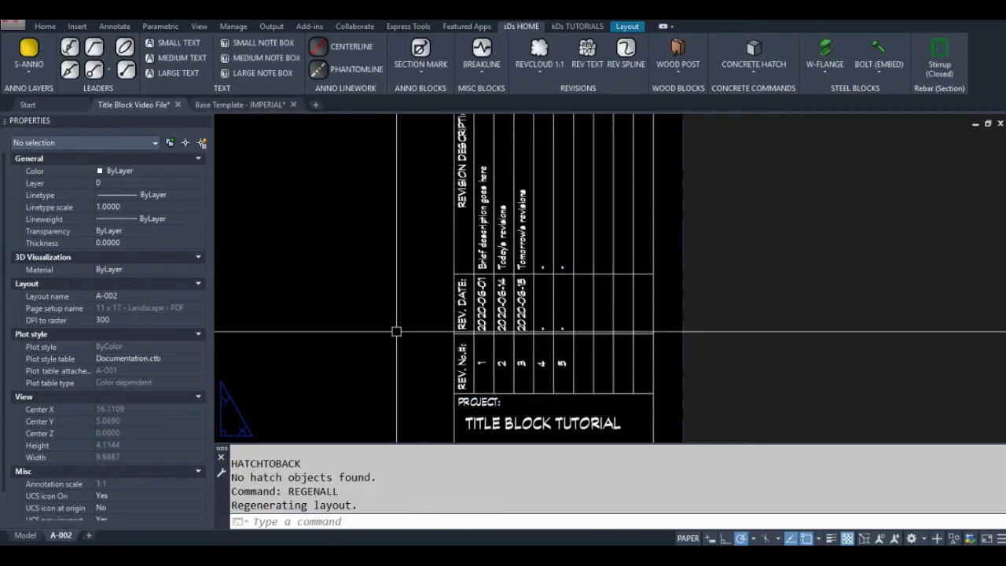
Step: Erase the date 2020-06-14 and the description "Today's revisions" of revision 2 from the revision table
{"action": "scroll", "coordinate": [395, 319], "scroll_direction": "down", "scroll_amount": 4}
{"action": "scroll", "coordinate": [491, 269], "scroll_direction": "up", "scroll_amount": 4}
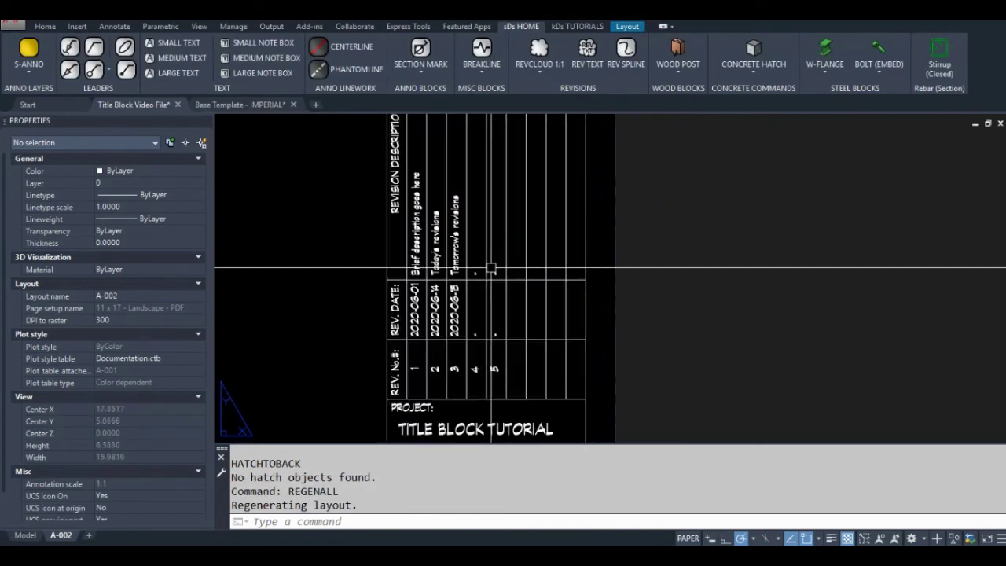
{"action": "left_click", "coordinate": [444, 253]}
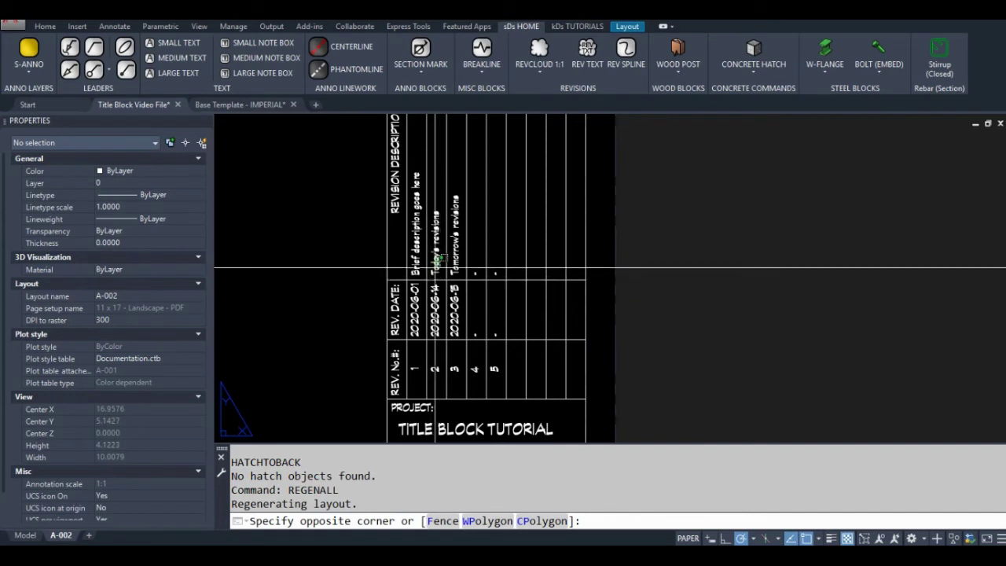
{"action": "left_click", "coordinate": [438, 267]}
{"action": "left_click", "coordinate": [432, 293]}
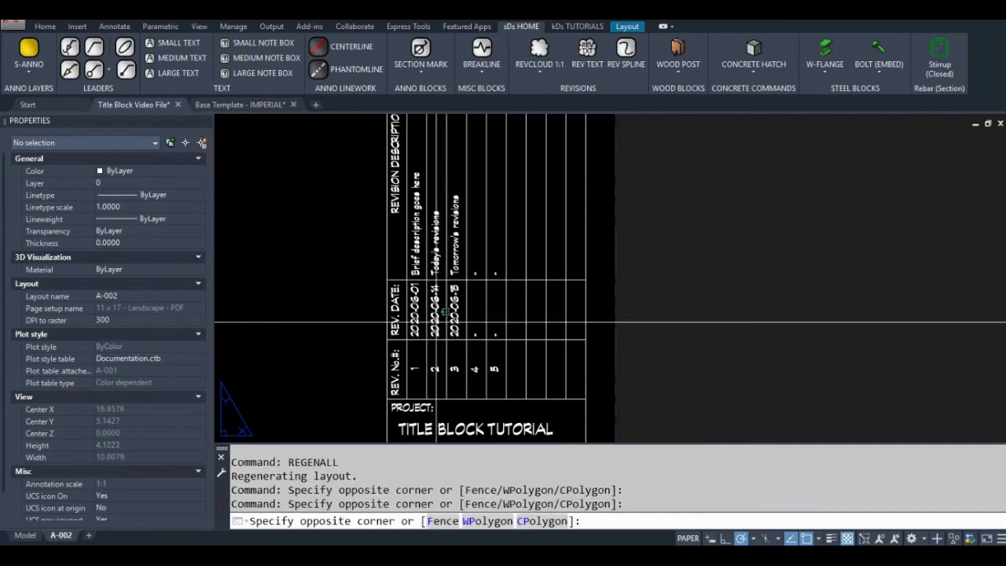
{"action": "left_click", "coordinate": [432, 334]}
{"action": "type", "text": "e"}
{"action": "key", "text": "Return"}
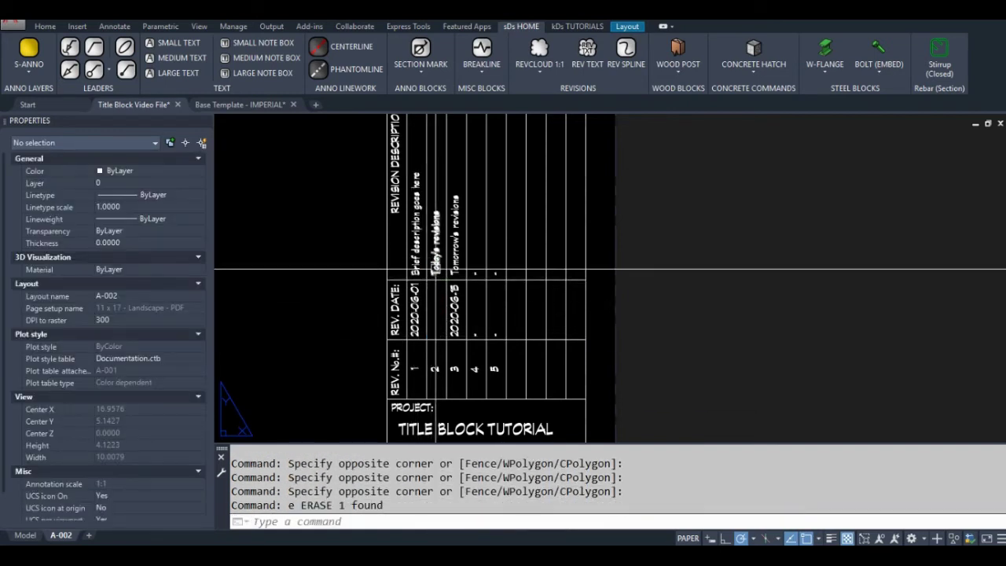
{"action": "left_click", "coordinate": [436, 257]}
{"action": "type", "text": "e"}
{"action": "key", "text": "Return"}
Step: Erase the revision number 2 from the revision table
{"action": "left_click", "coordinate": [438, 167]}
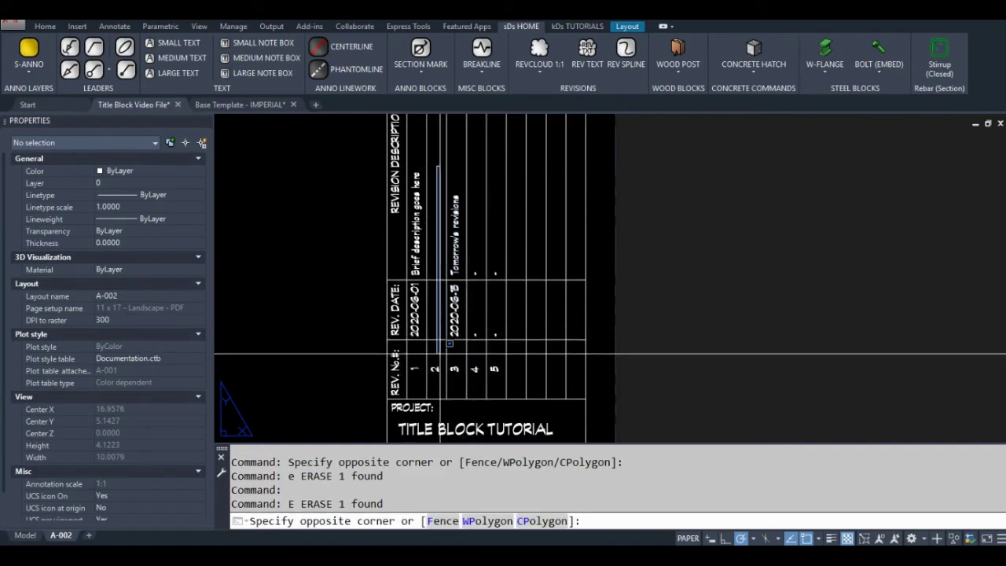
{"action": "key", "text": "Escape"}
{"action": "key", "text": "Escape"}
{"action": "left_click", "coordinate": [434, 369]}
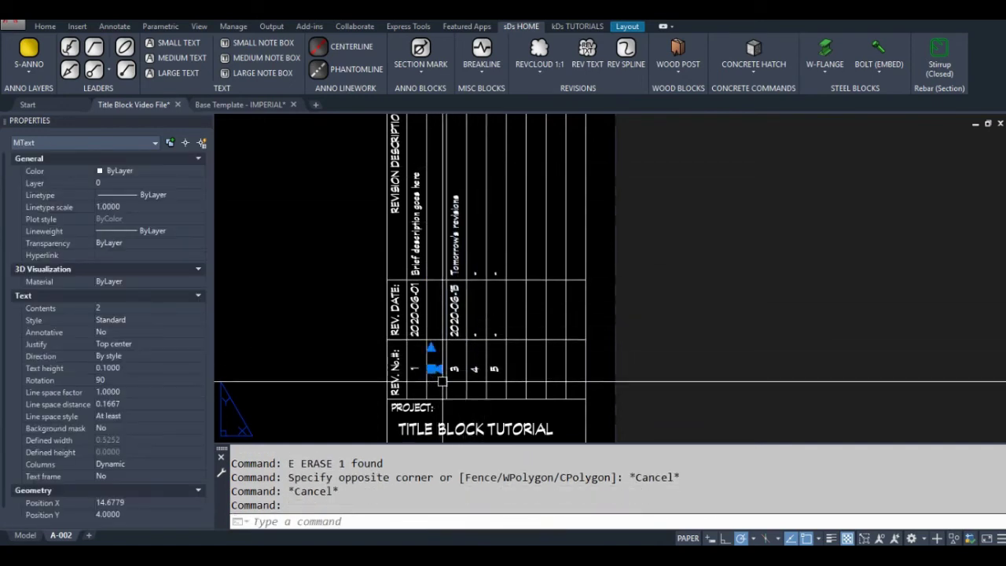
{"action": "type", "text": "e"}
{"action": "key", "text": "Return"}
Step: Move the date and description of revision 3 one column over, into the emptied column next to revision 1
{"action": "left_click", "coordinate": [434, 355]}
{"action": "left_click", "coordinate": [469, 180]}
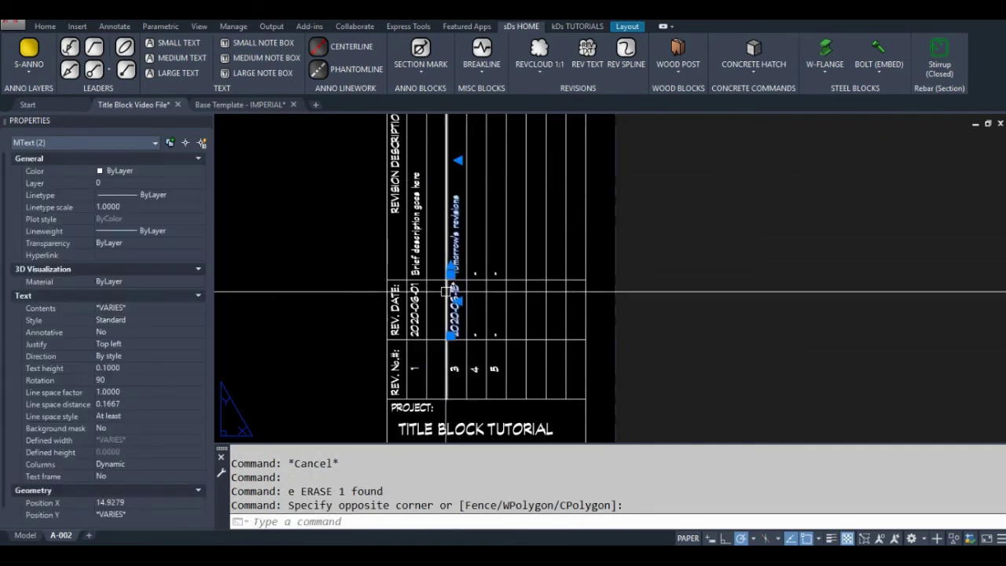
{"action": "type", "text": "m"}
{"action": "key", "text": "Return"}
{"action": "left_click", "coordinate": [445, 340]}
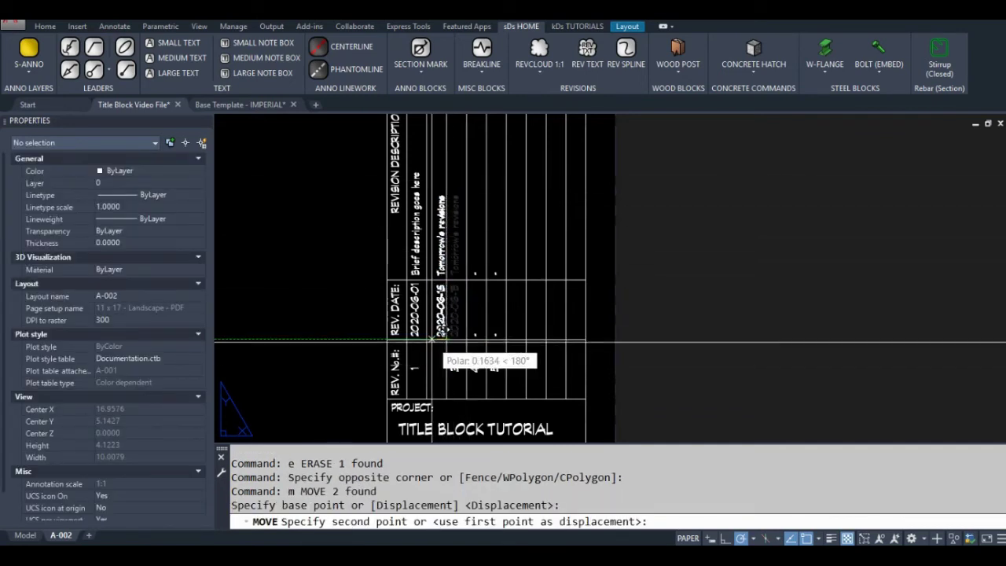
{"action": "left_click", "coordinate": [426, 342]}
Step: Try erasing the revision number 3 from the table, and undo the erasure
{"action": "left_click", "coordinate": [454, 367]}
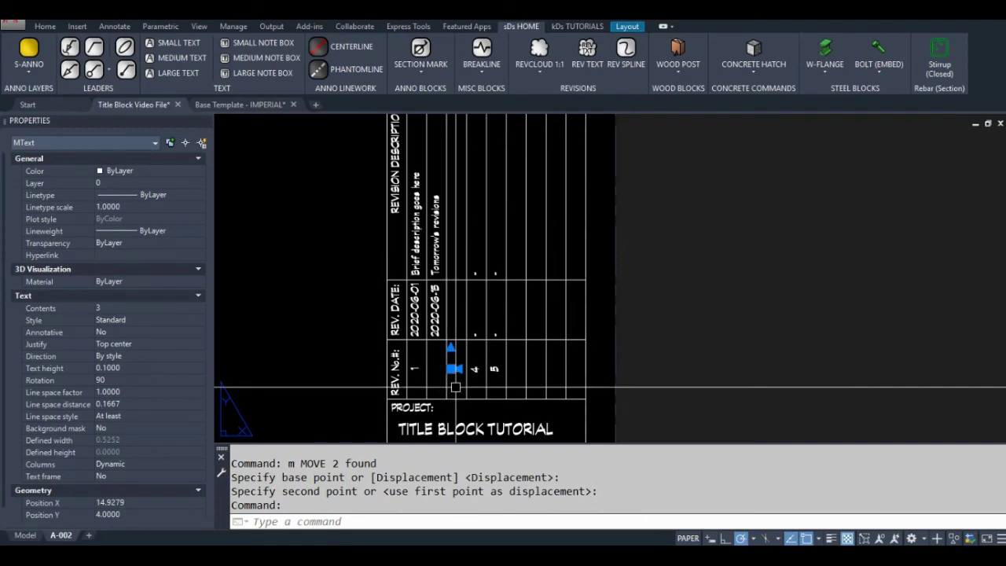
{"action": "type", "text": "e"}
{"action": "key", "text": "Return"}
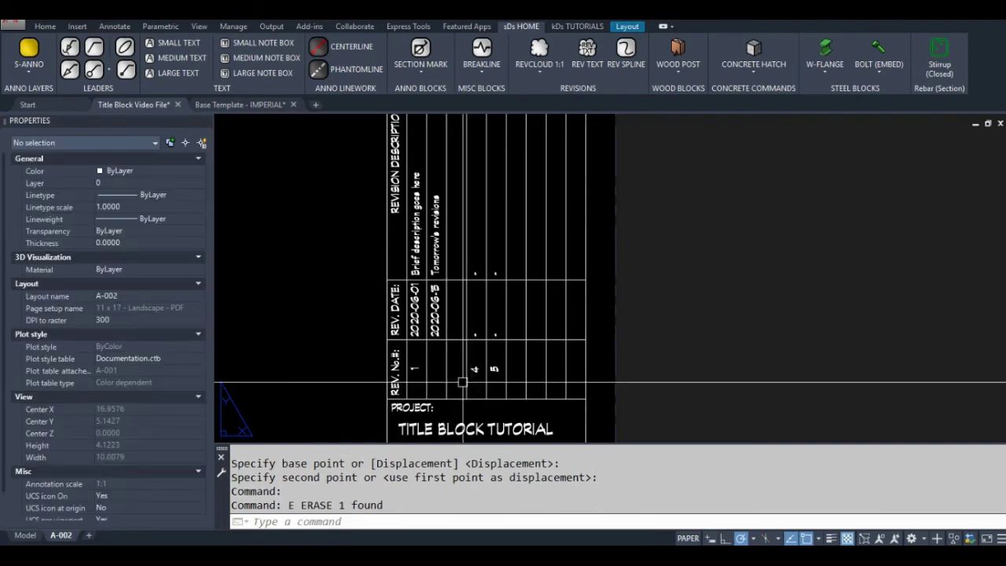
{"action": "key", "text": "ctrl+z"}
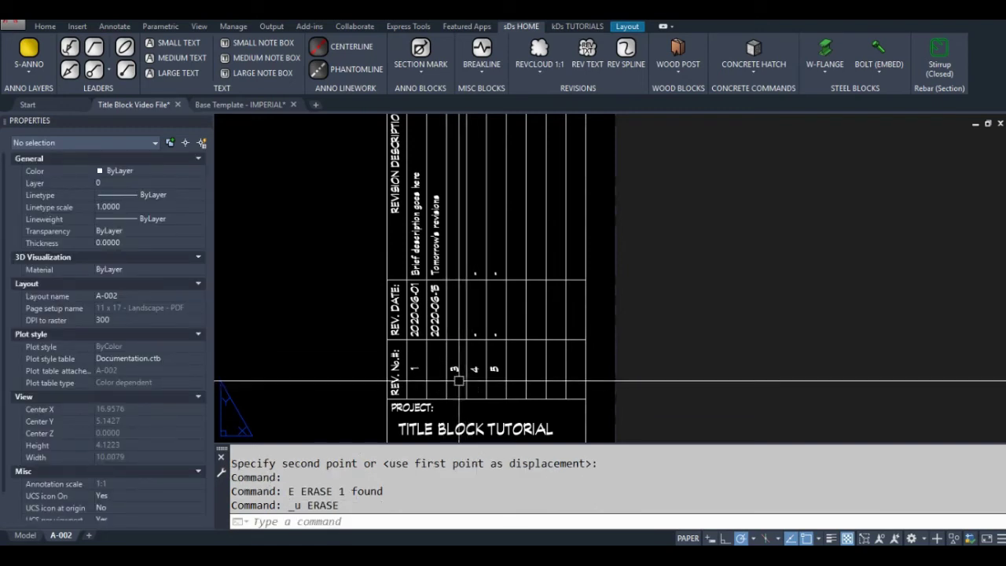
Step: Move the revision number 3 one column over so it lines up with its date and description
{"action": "left_click", "coordinate": [453, 367]}
{"action": "type", "text": "m"}
{"action": "key", "text": "Return"}
{"action": "left_click", "coordinate": [443, 339]}
{"action": "left_click", "coordinate": [424, 341]}
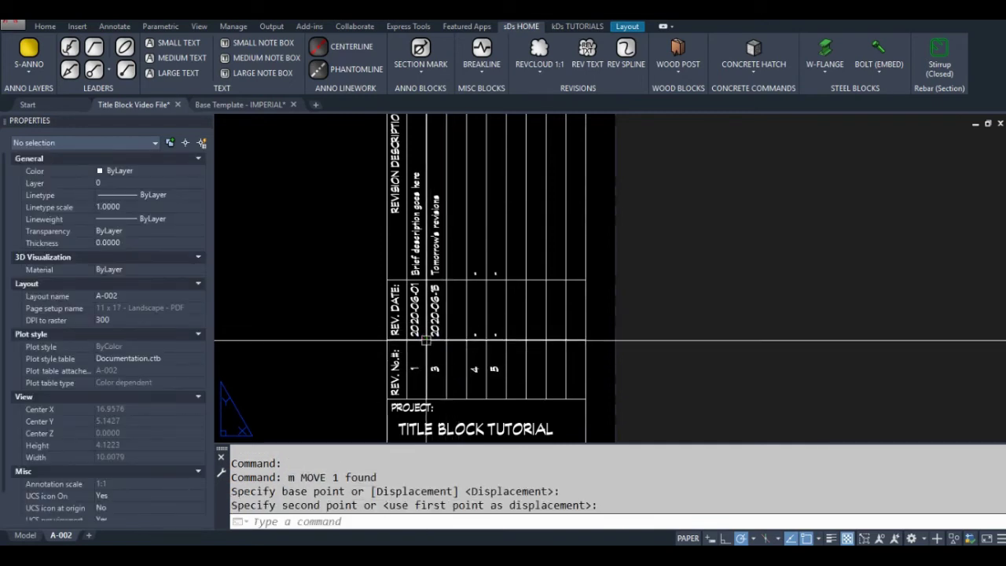
{"action": "left_click", "coordinate": [444, 241]}
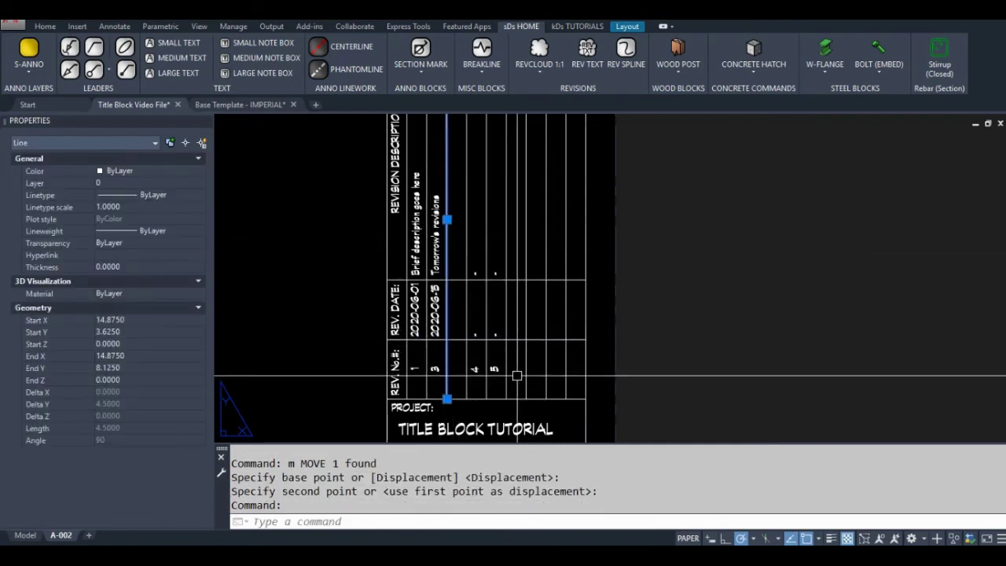
{"action": "key", "text": "Escape"}
{"action": "key", "text": "Escape"}
Step: Create a multiline text reading "tutorial" in the empty sheet area beside the title block
{"action": "scroll", "coordinate": [417, 363], "scroll_direction": "down", "scroll_amount": 5}
{"action": "scroll", "coordinate": [416, 364], "scroll_direction": "up", "scroll_amount": 5}
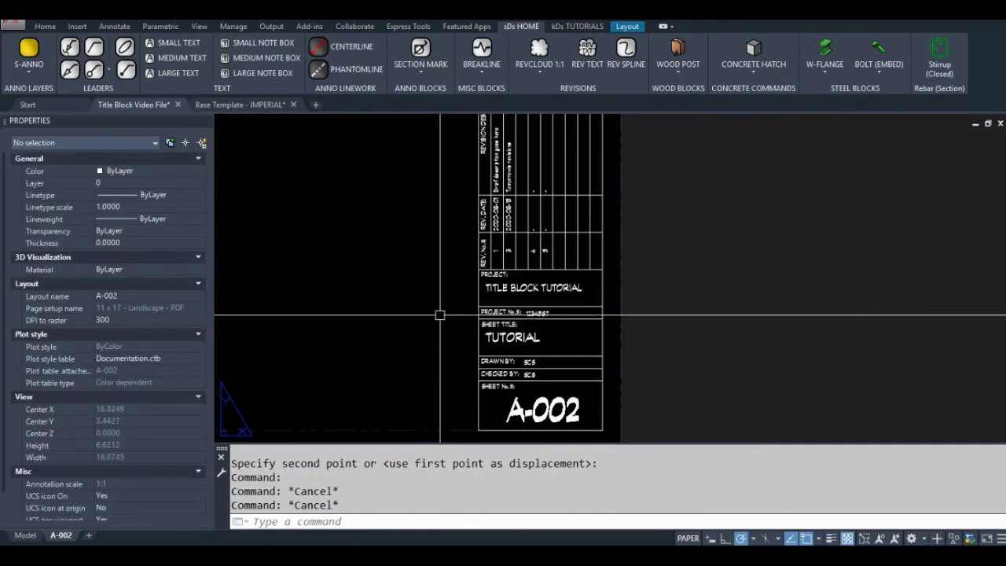
{"action": "middle_click_drag", "start_coordinate": [460, 267], "coordinate": [514, 283]}
{"action": "scroll", "coordinate": [467, 307], "scroll_direction": "down", "scroll_amount": 1}
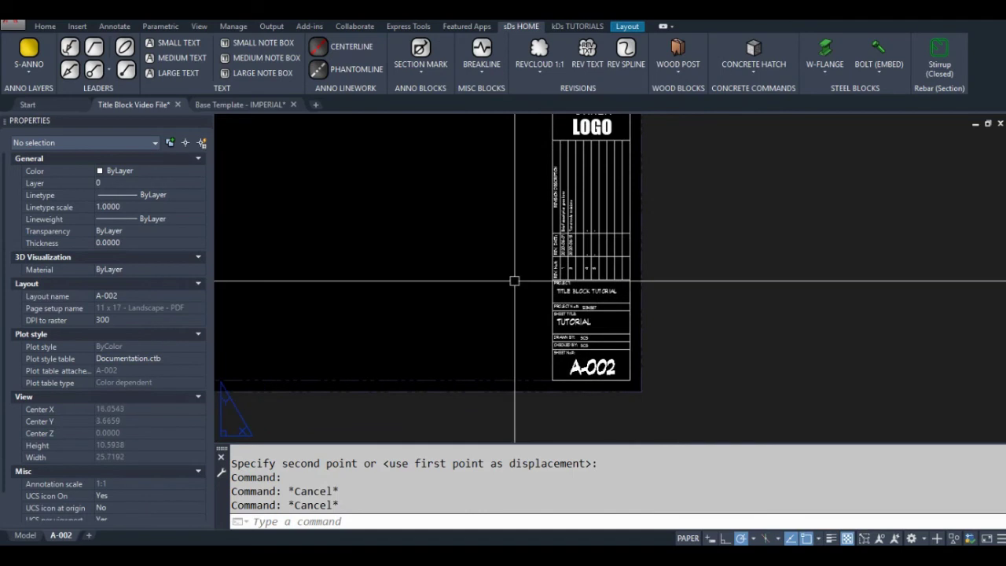
{"action": "type", "text": "t"}
{"action": "key", "text": "Return"}
{"action": "left_click", "coordinate": [440, 264]}
{"action": "left_click", "coordinate": [510, 313]}
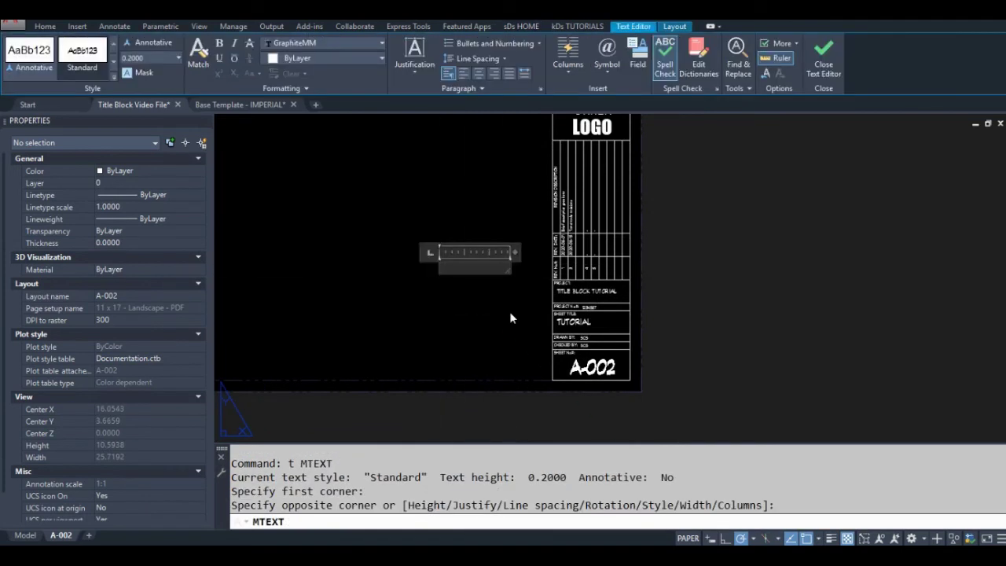
{"action": "type", "text": "tutorial"}
{"action": "left_click", "coordinate": [475, 267]}
Step: Scale the tutorial text by 4 from a base point at its left end
{"action": "left_click", "coordinate": [476, 268]}
{"action": "left_click", "coordinate": [443, 275]}
{"action": "type", "text": "sc"}
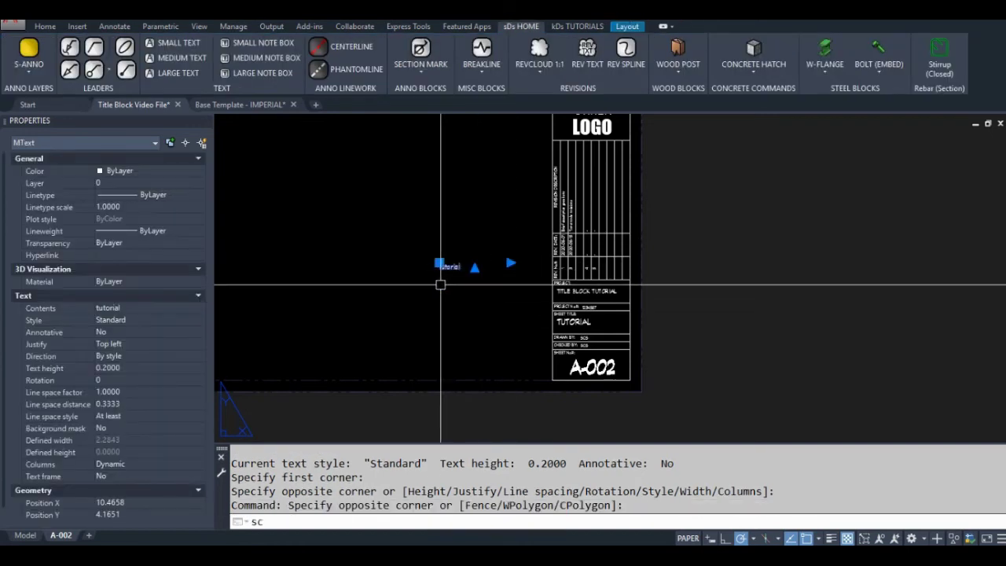
{"action": "key", "text": "Return"}
{"action": "left_click", "coordinate": [439, 268]}
{"action": "key", "text": "Return"}
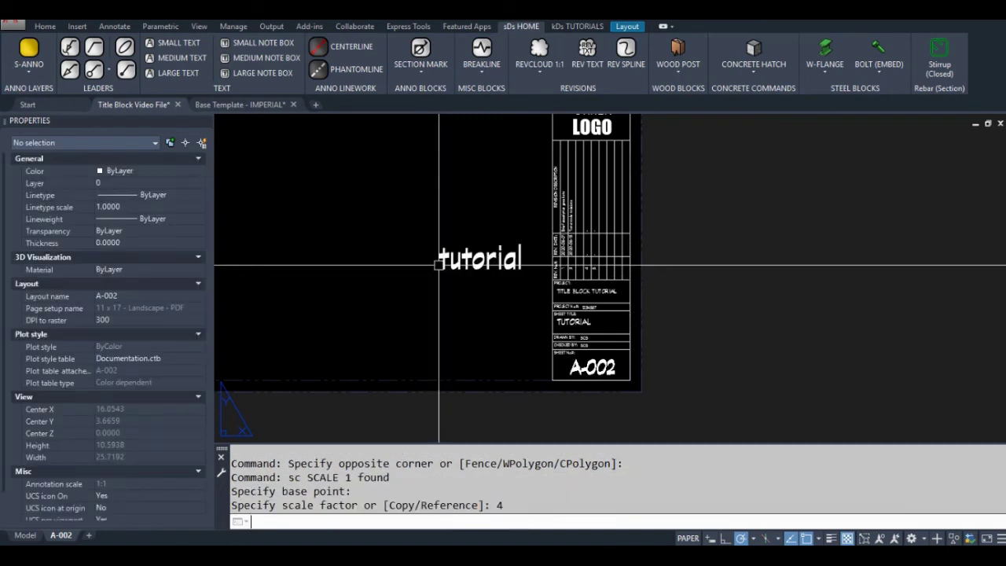
Step: Move the enlarged tutorial text slightly farther from the title block and a little lower on the sheet
{"action": "left_click", "coordinate": [499, 240]}
{"action": "left_click", "coordinate": [474, 274]}
{"action": "middle_click_drag", "start_coordinate": [472, 283], "coordinate": [465, 301]}
{"action": "type", "text": "m"}
{"action": "key", "text": "Return"}
{"action": "left_click", "coordinate": [460, 305]}
{"action": "left_click", "coordinate": [425, 317]}
Step: Add a custom drawing property named MY CUSTOM PROPERTY with the value HELLO! and save the drawing properties
{"action": "middle_click_drag", "start_coordinate": [545, 312], "coordinate": [543, 280]}
{"action": "middle_click_drag", "start_coordinate": [494, 307], "coordinate": [504, 338]}
{"action": "type", "text": "dw"}
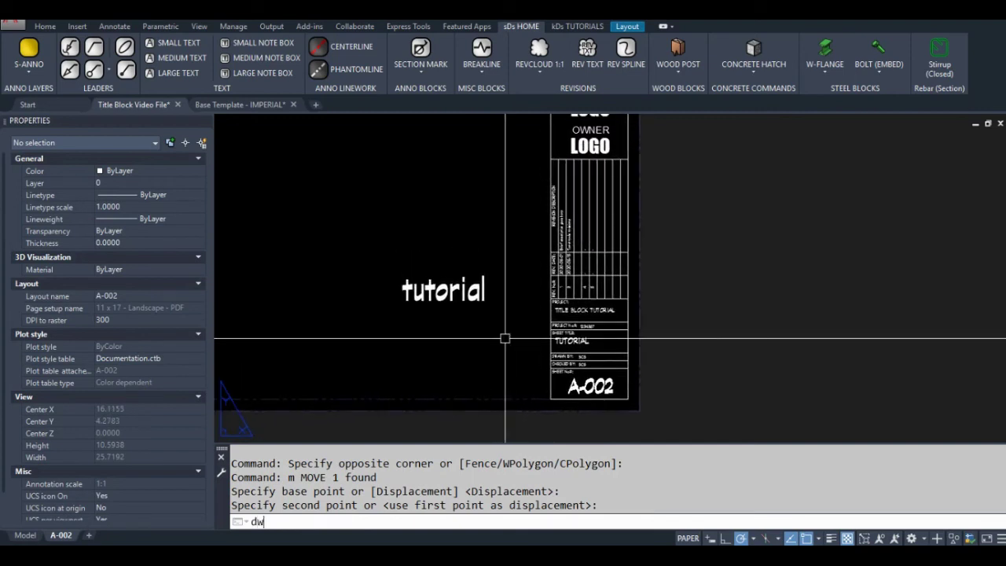
{"action": "type", "text": "gprops"}
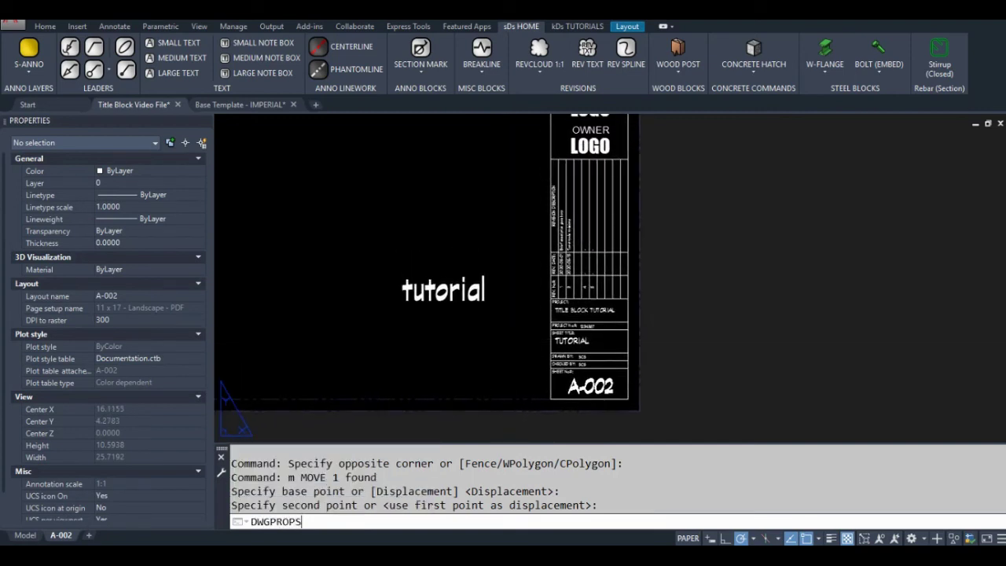
{"action": "key", "text": "Return"}
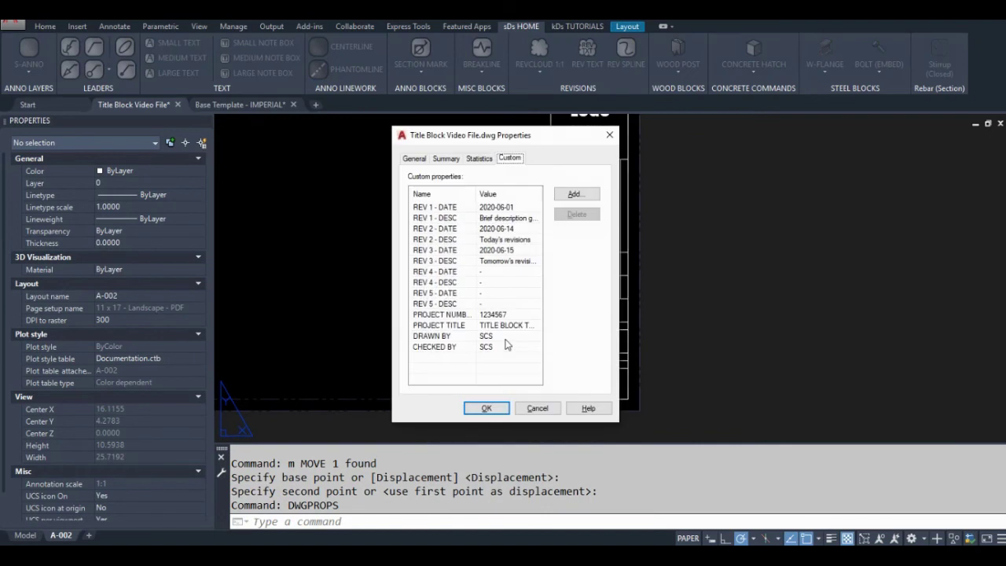
{"action": "left_click", "coordinate": [572, 195]}
{"action": "type", "text": "my cus"}
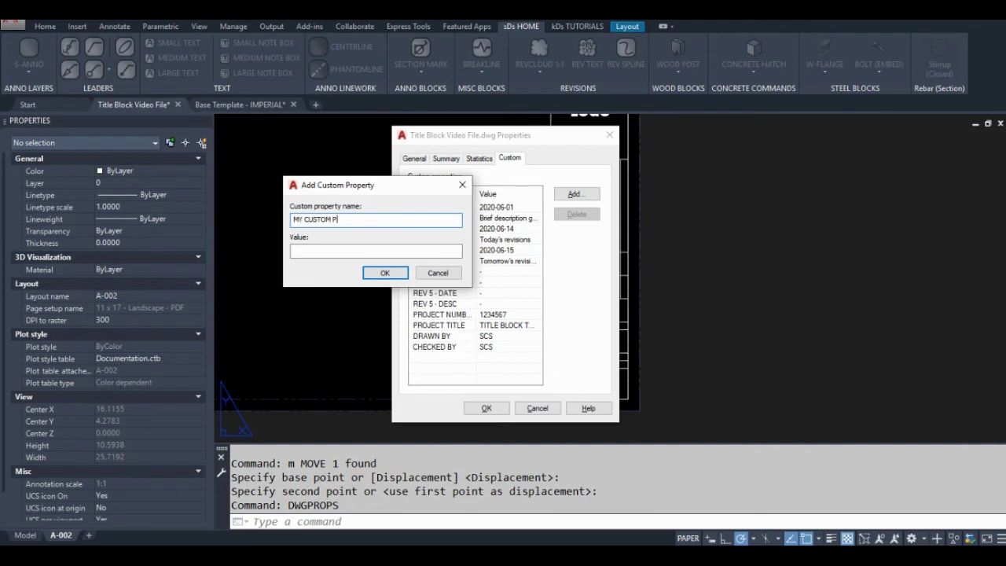
{"action": "left_click", "coordinate": [352, 252]}
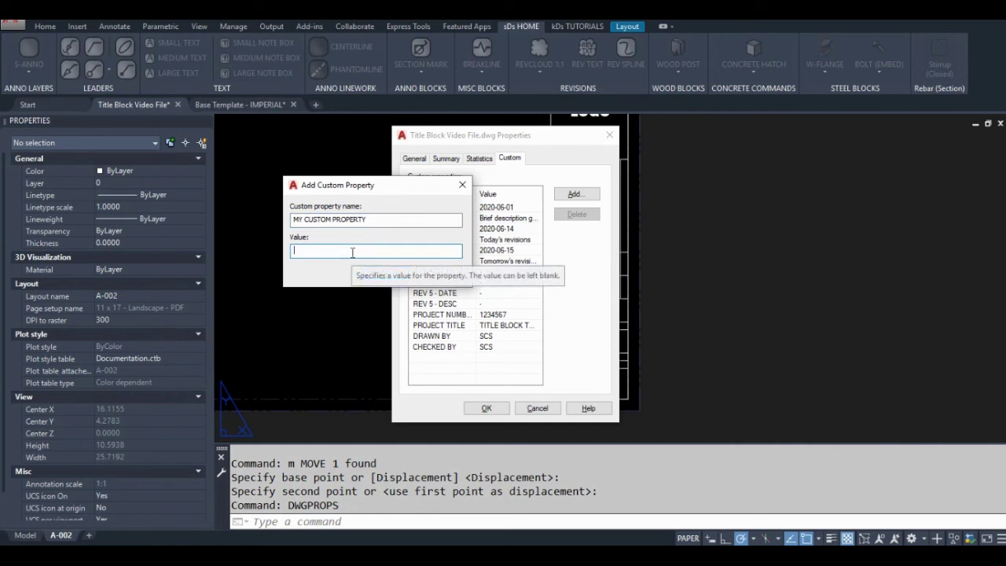
{"action": "type", "text": "HELLO!"}
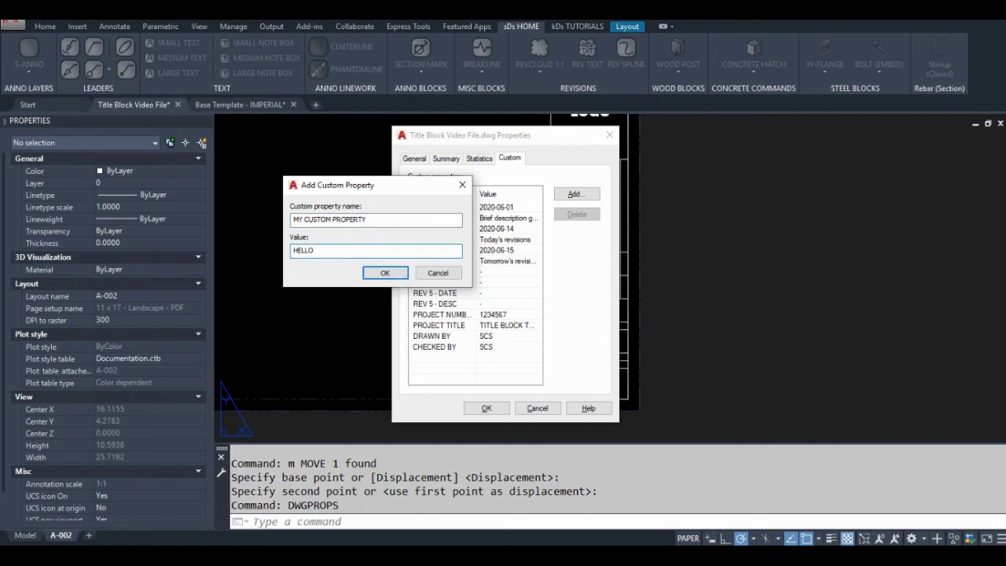
{"action": "left_click", "coordinate": [385, 272]}
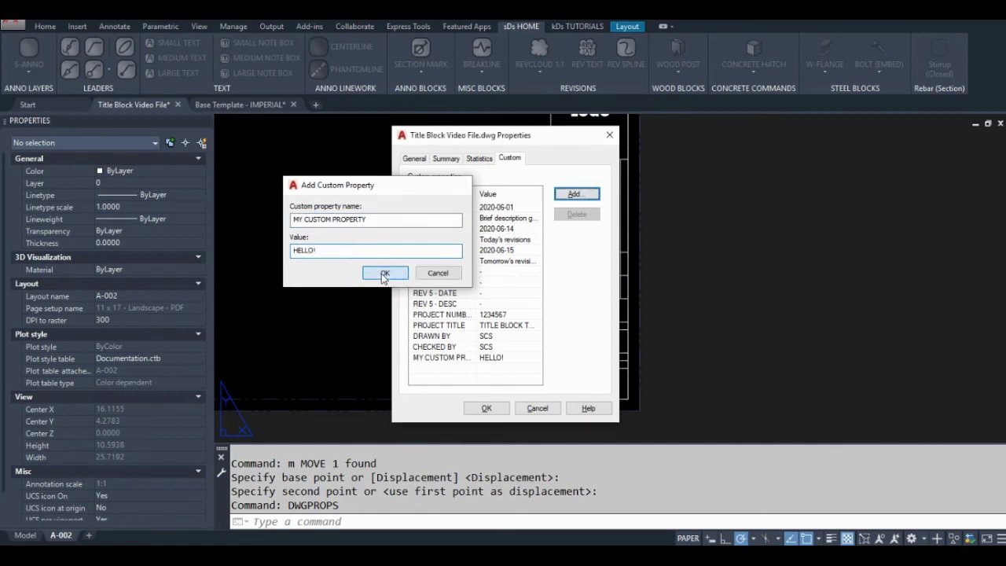
{"action": "left_click", "coordinate": [487, 408]}
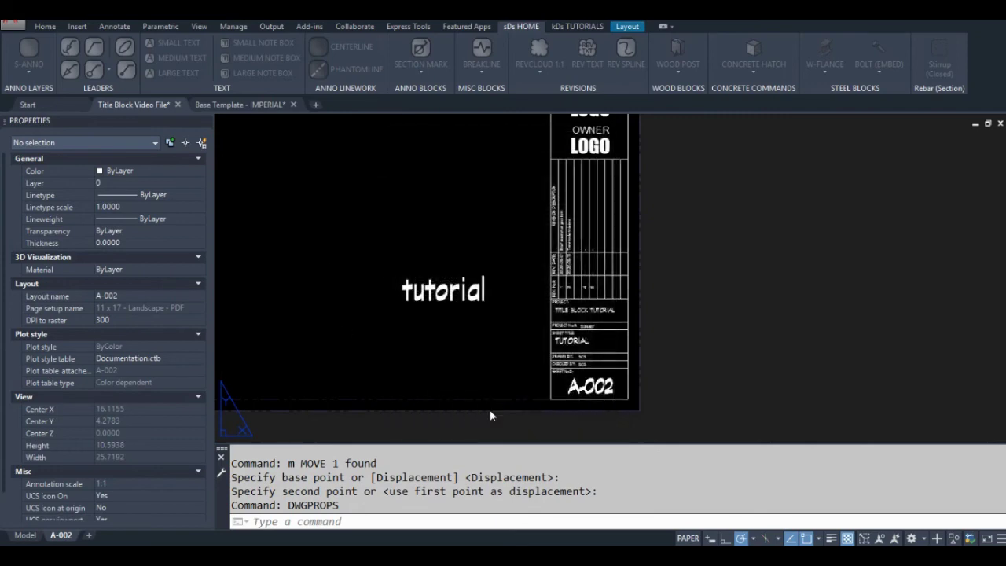
Step: Replace the large "tutorial" text beside the title block with a field linked to MY CUSTOM PROPERTY
{"action": "double_click", "coordinate": [448, 292]}
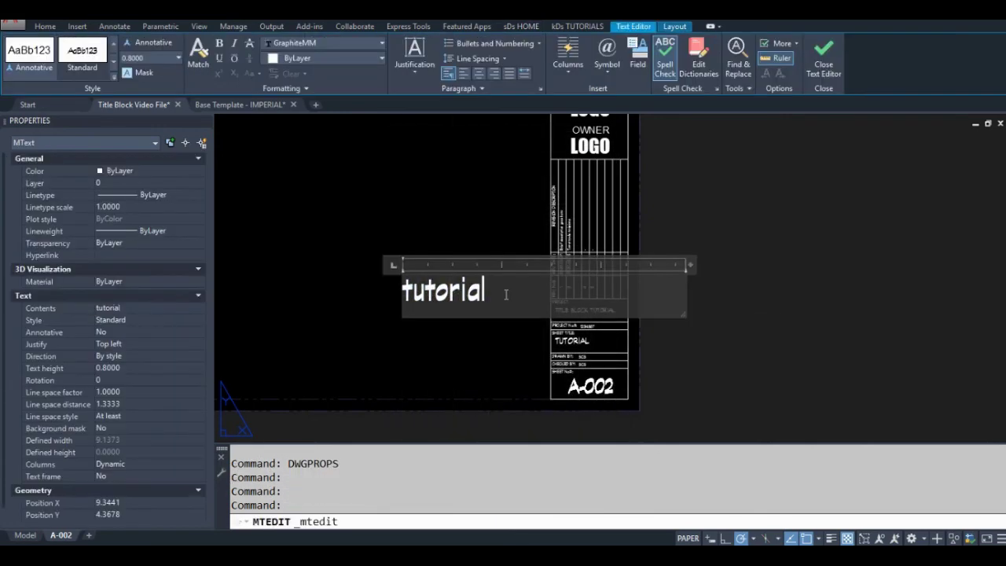
{"action": "left_click_drag", "start_coordinate": [505, 294], "coordinate": [385, 295]}
{"action": "right_click", "coordinate": [444, 303]}
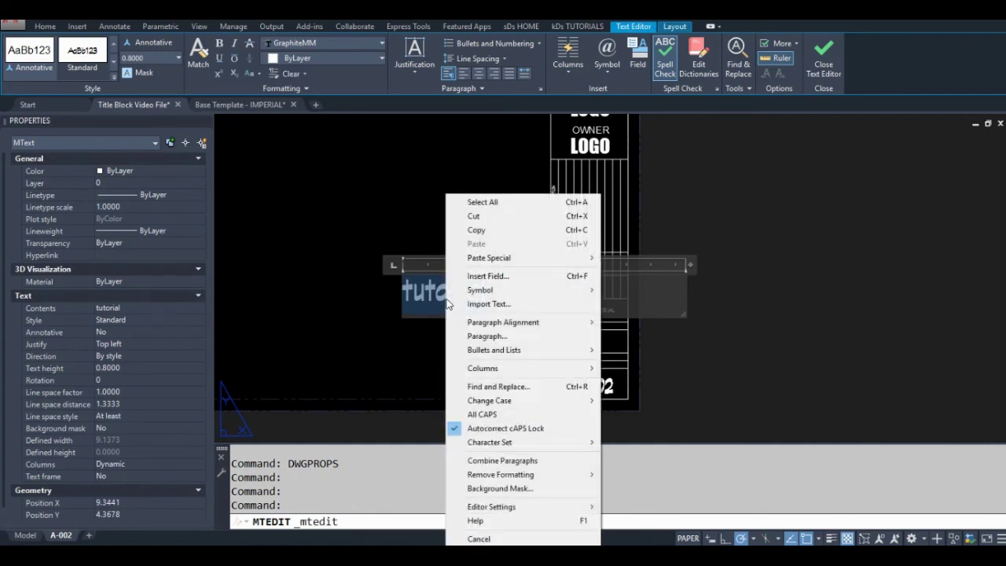
{"action": "left_click", "coordinate": [480, 278]}
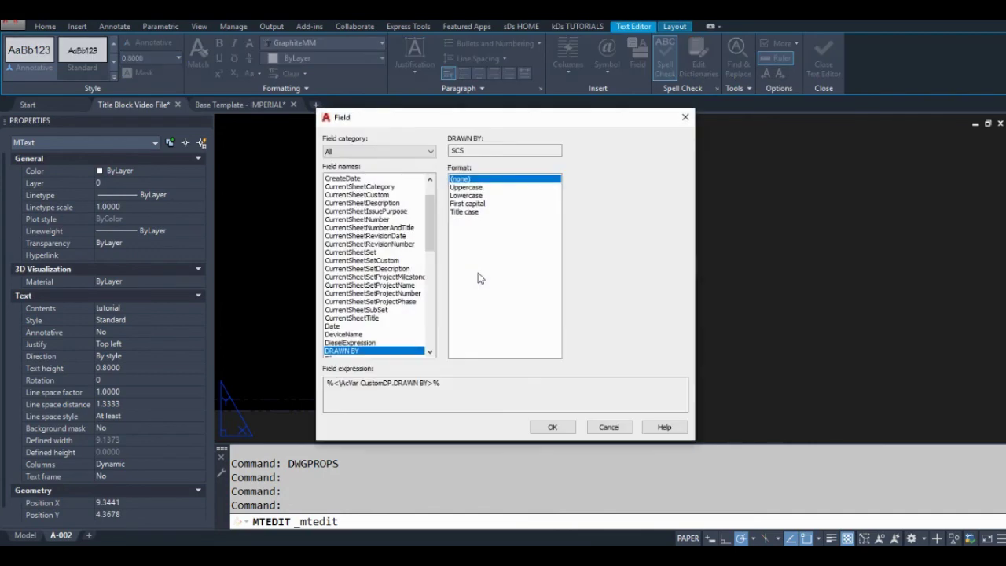
{"action": "left_click_drag", "start_coordinate": [433, 238], "coordinate": [431, 271]}
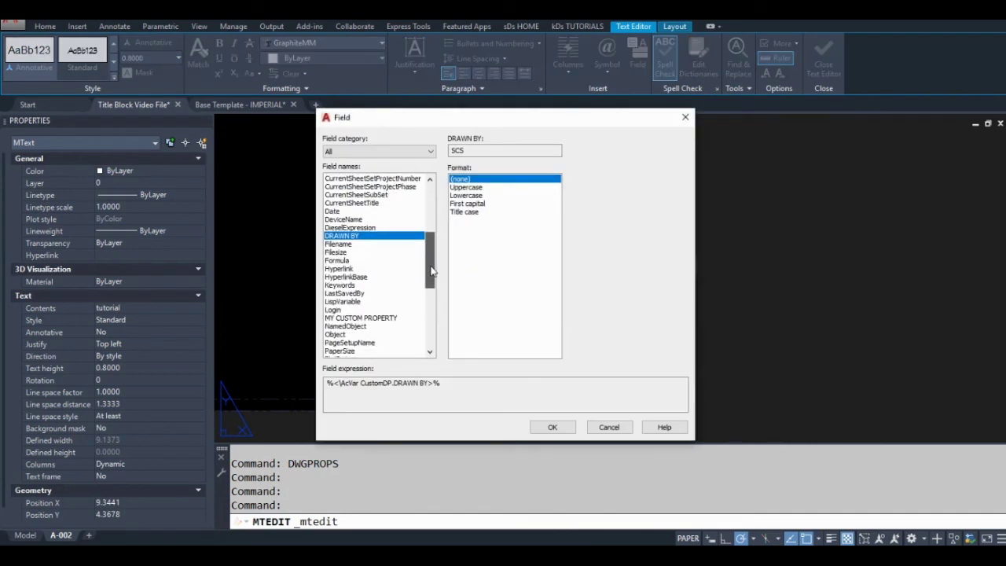
{"action": "left_click", "coordinate": [374, 318]}
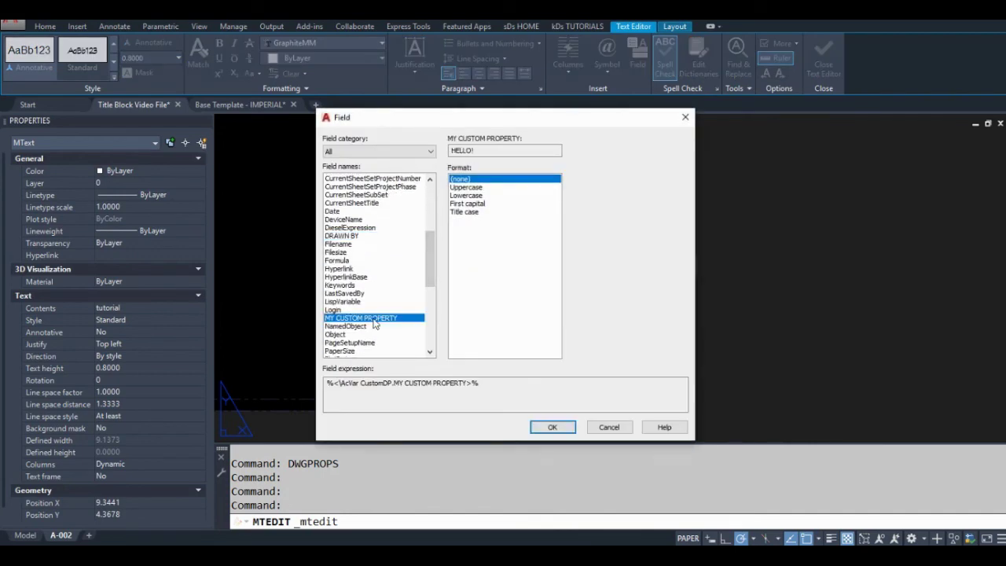
{"action": "left_click", "coordinate": [552, 427]}
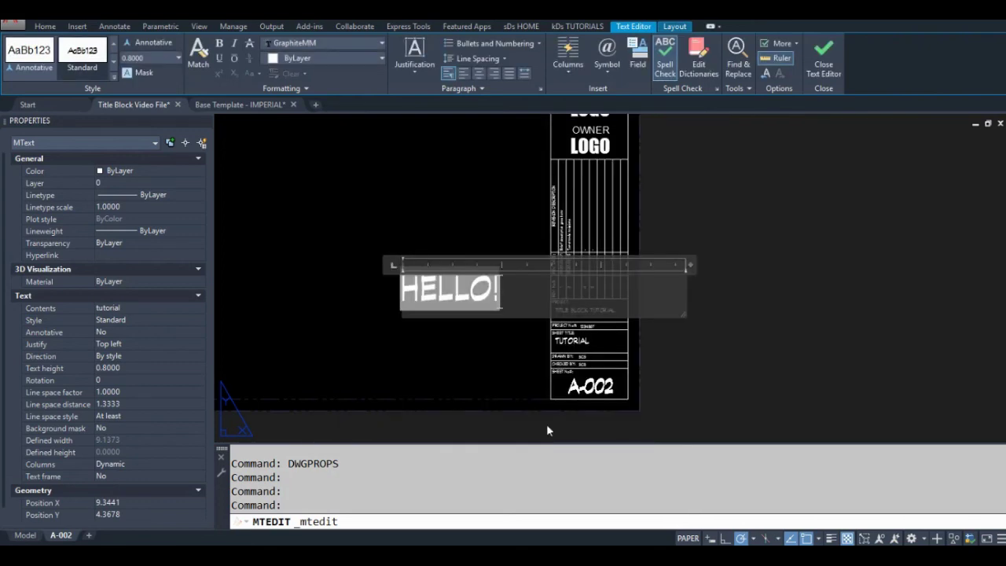
{"action": "left_click", "coordinate": [486, 216]}
Step: Set the value of MY CUSTOM PROPERTY to 123456789 in the drawing's custom properties
{"action": "mouse_move", "coordinate": [471, 216]}
{"action": "middle_mouse_down"}
{"action": "mouse_move", "coordinate": [495, 294]}
{"action": "mouse_move", "coordinate": [478, 269]}
{"action": "middle_mouse_up"}
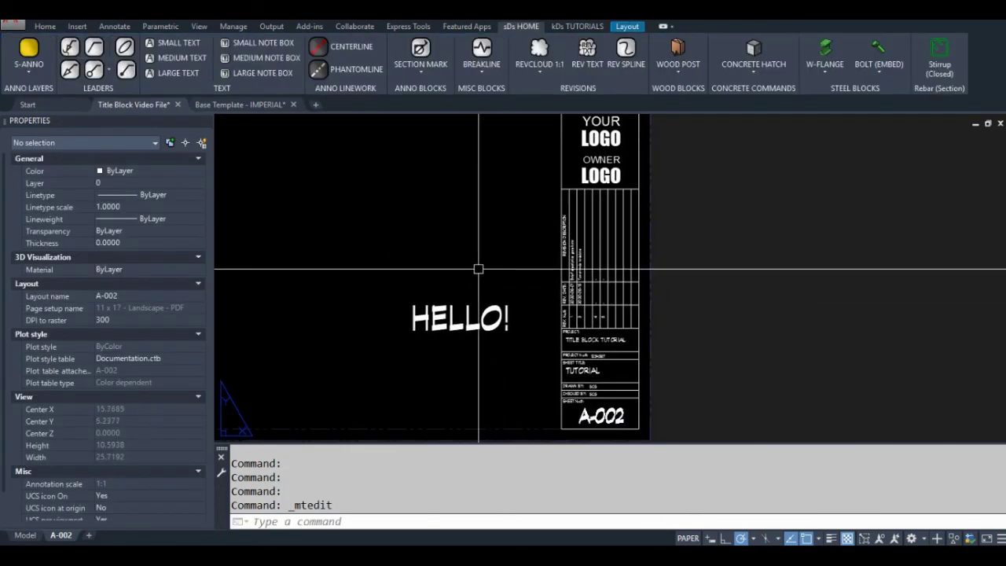
{"action": "scroll", "coordinate": [478, 268], "scroll_direction": "down", "scroll_amount": 3}
{"action": "scroll", "coordinate": [511, 269], "scroll_direction": "up", "scroll_amount": 1}
{"action": "type", "text": "DWGPROPS"}
{"action": "key", "text": "Return"}
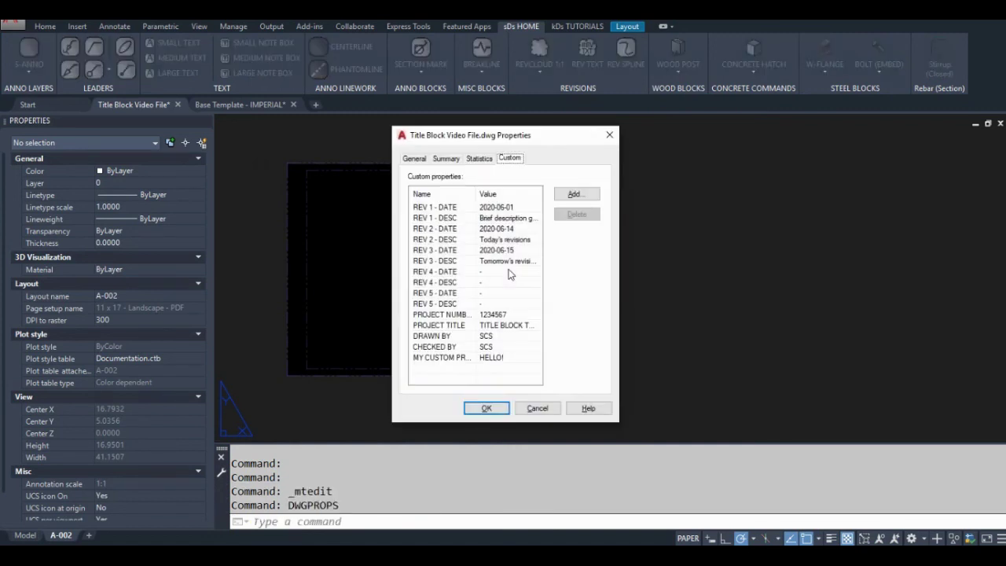
{"action": "double_click", "coordinate": [513, 360]}
{"action": "left_click", "coordinate": [512, 360]}
{"action": "left_click_drag", "start_coordinate": [510, 358], "coordinate": [480, 360]}
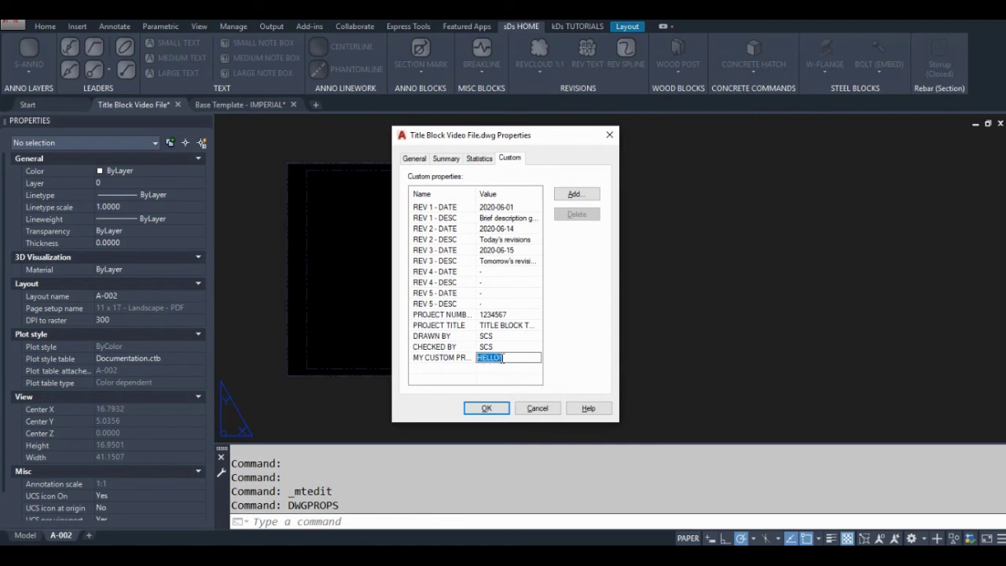
{"action": "type", "text": "123456789"}
{"action": "left_click", "coordinate": [481, 409]}
{"action": "scroll", "coordinate": [471, 345], "scroll_direction": "down", "scroll_amount": 3}
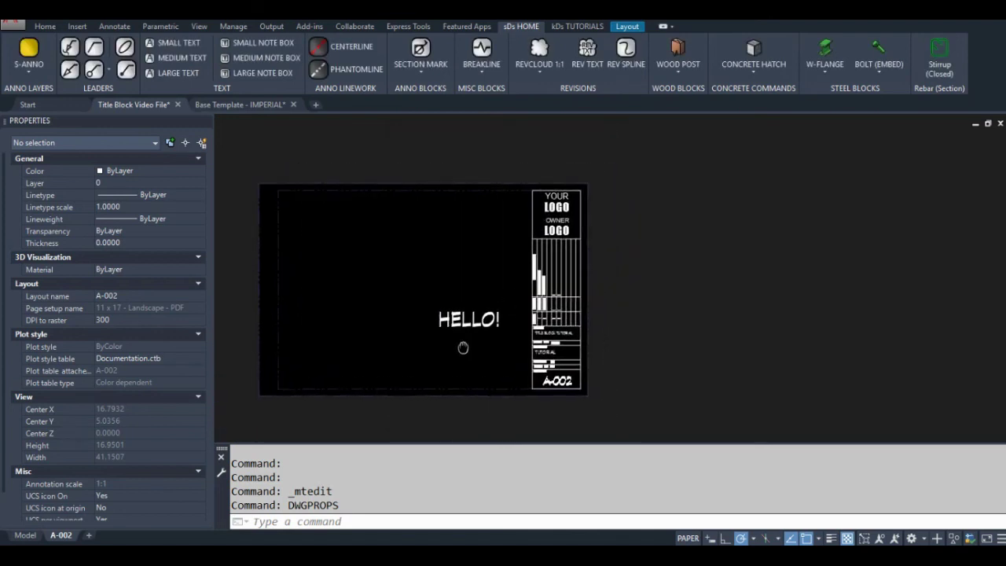